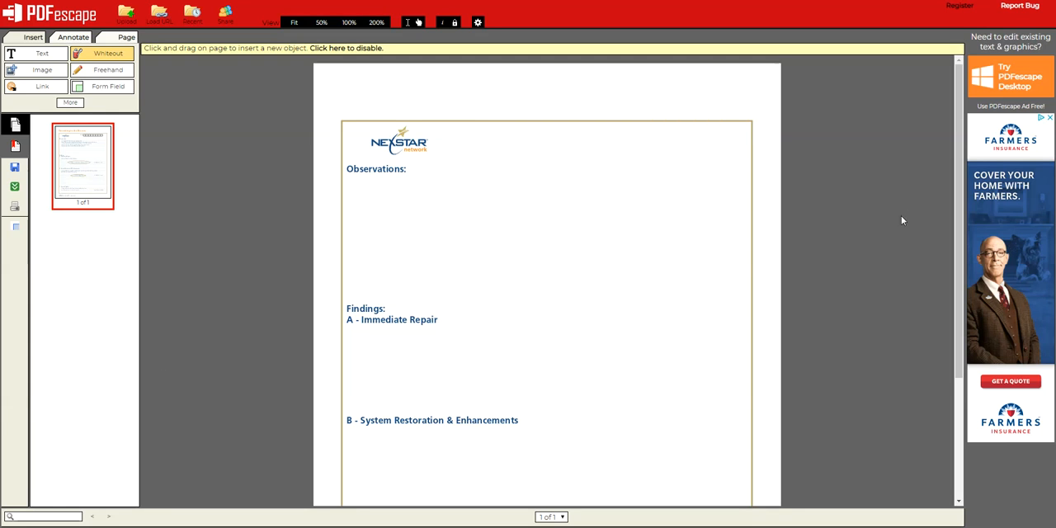
Add a text form field spanning the frame's width in the blank area between the Observations and Findings headings
left_click_drag(960, 191, 952, 223)
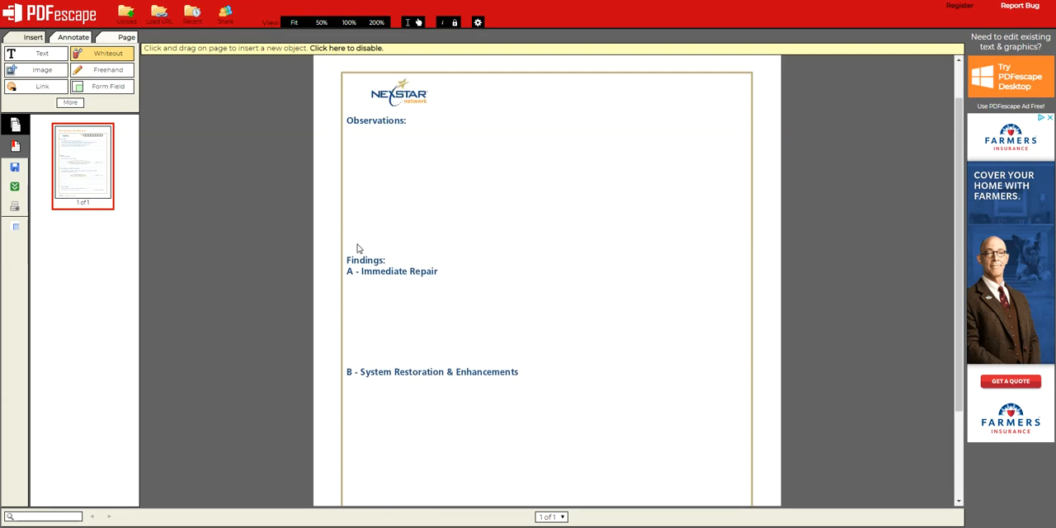
scroll(903, 181, "down", 1)
scroll(502, 261, "down", 3)
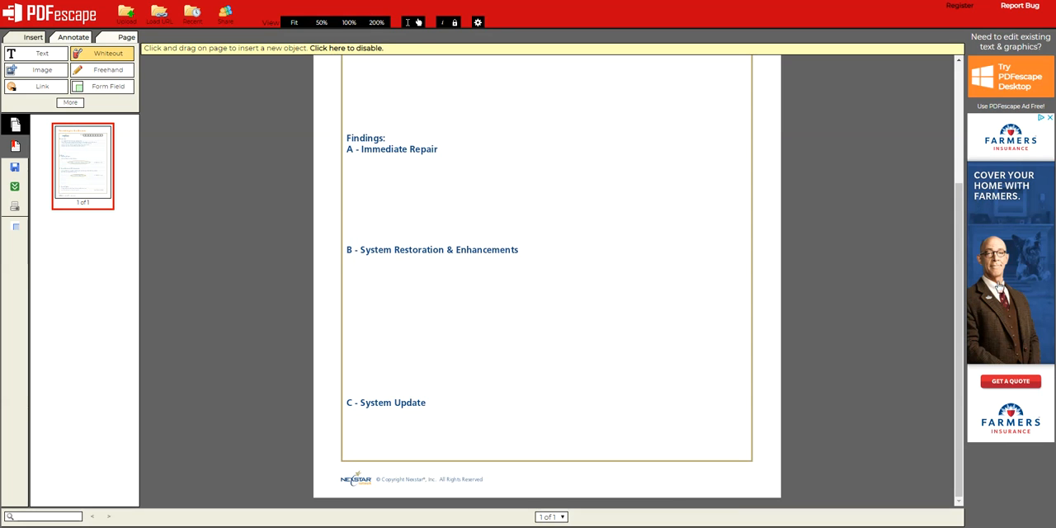
left_click_drag(959, 263, 962, 175)
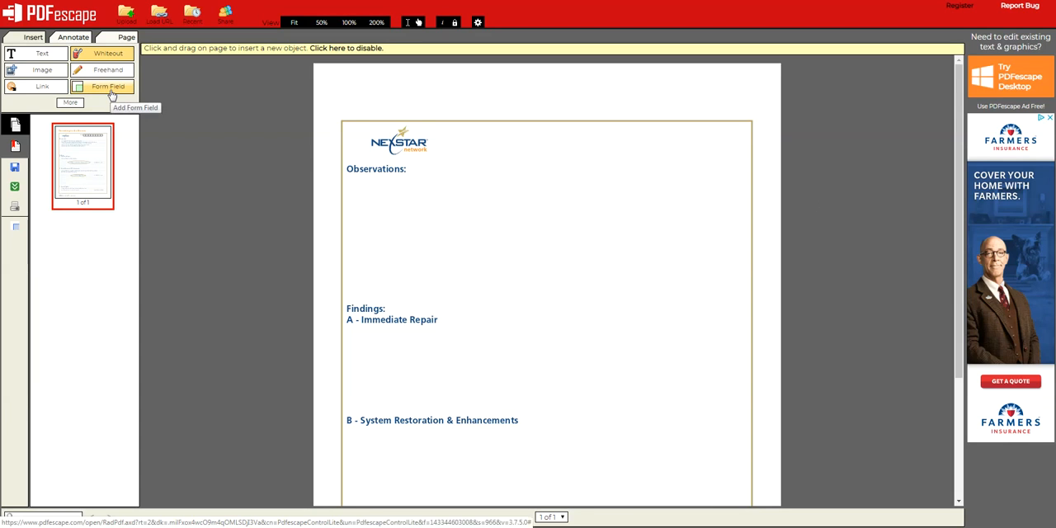
left_click(451, 185)
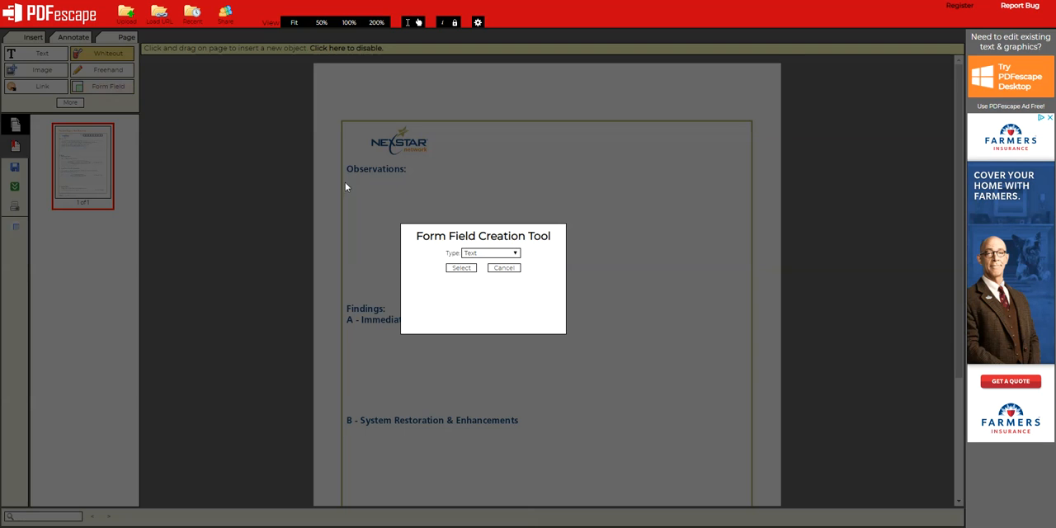
left_click(461, 269)
left_click_drag(346, 182, 749, 306)
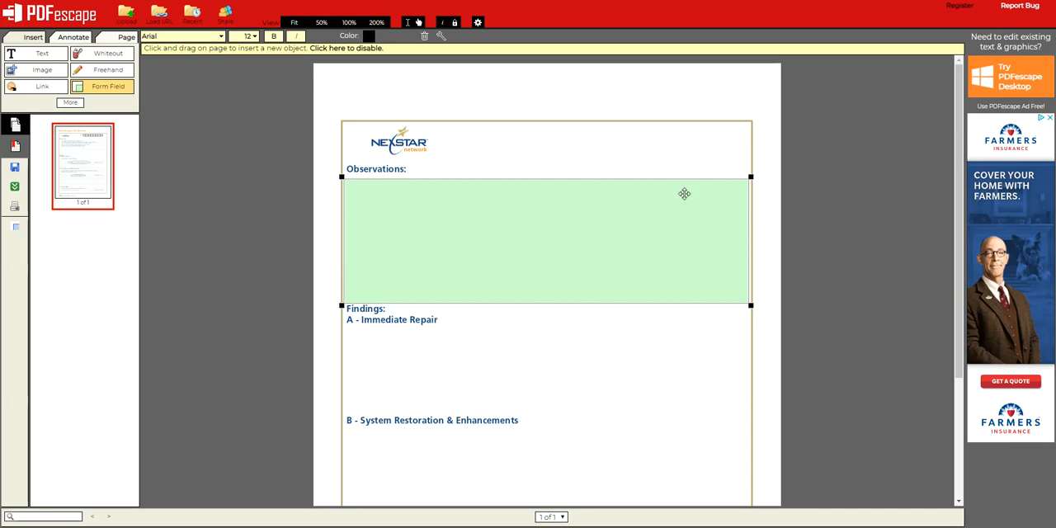
Switch to ServiceTitan and search its Knowledge Base for "smart" to open the article "How to use PDF forms with smart fields / smart proposals"
left_click(212, 151)
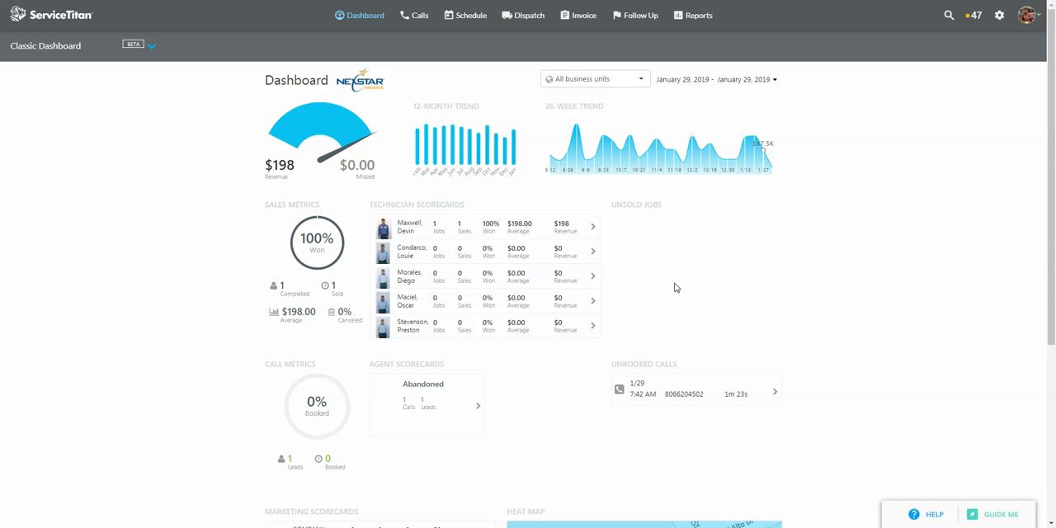
left_click(1032, 24)
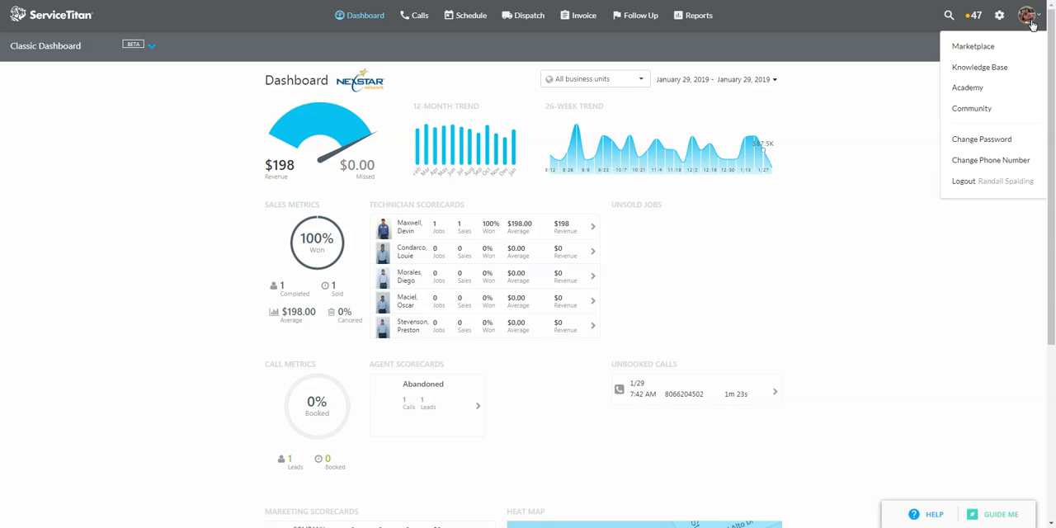
left_click(986, 69)
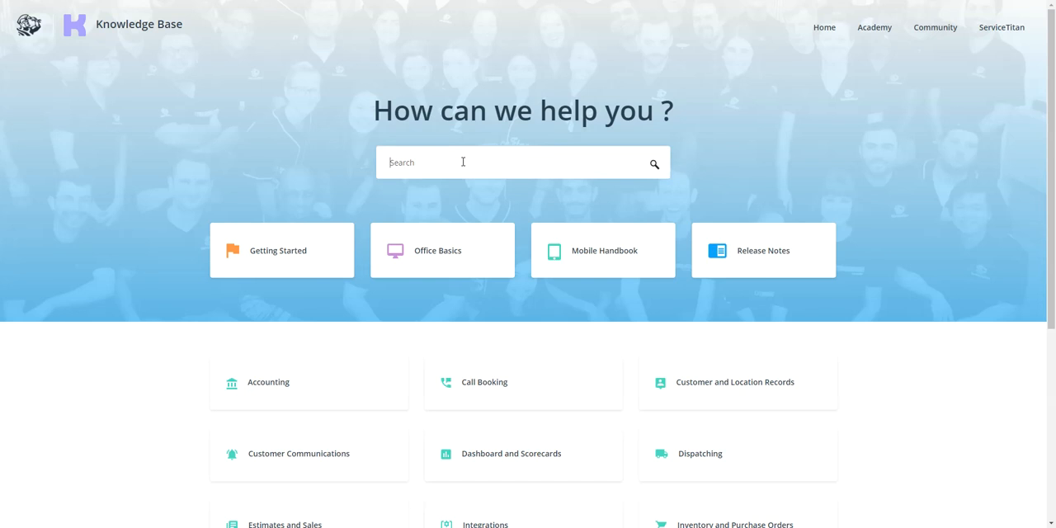
type("smart")
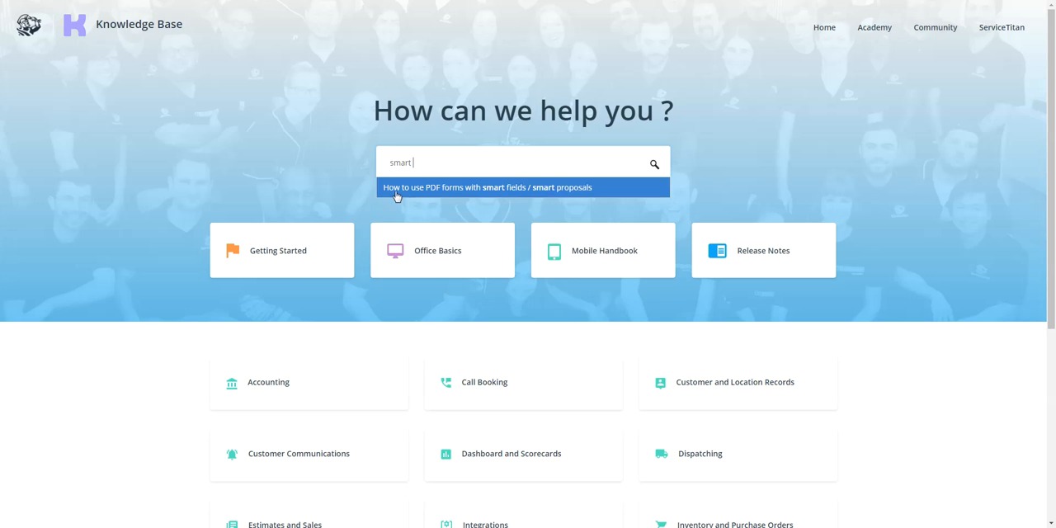
left_click(514, 190)
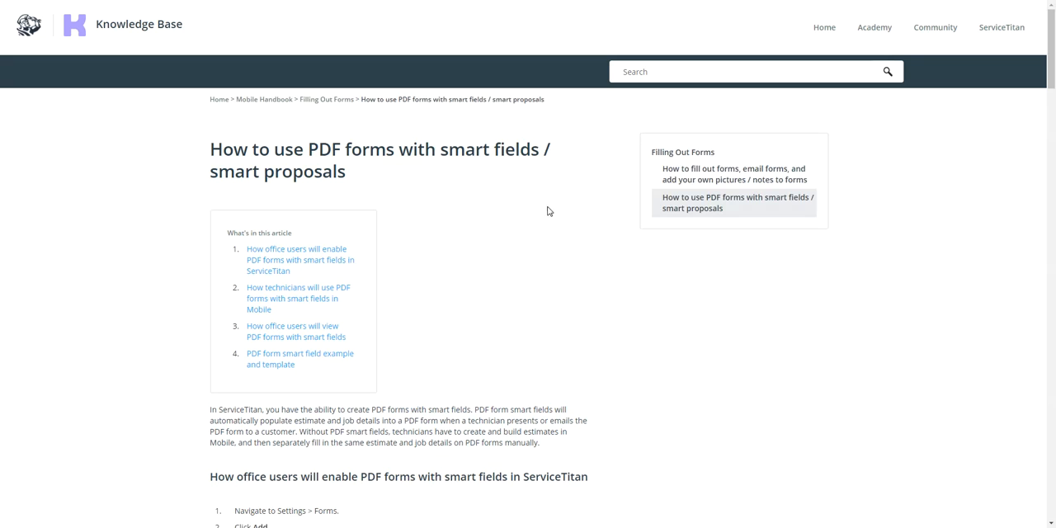
Examine the article's instructions for enabling PDF forms and its table of smart field concepts and codes, including the invoice codes
scroll(620, 326, "down", 5)
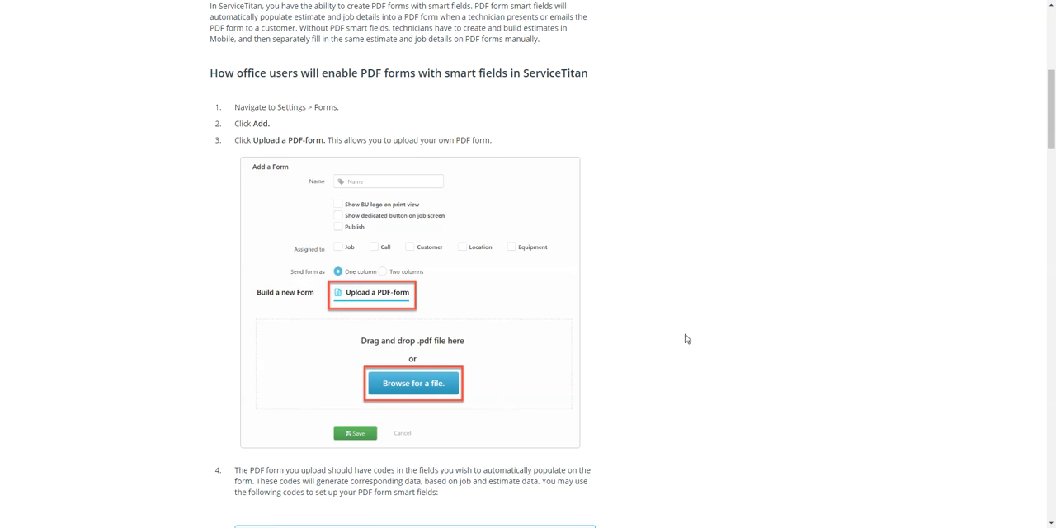
scroll(585, 282, "down", 4)
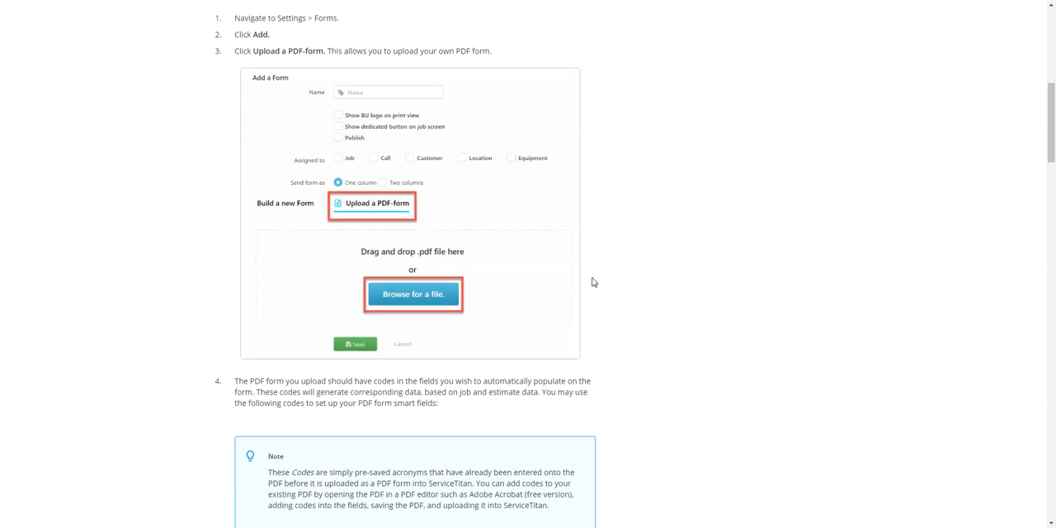
scroll(611, 280, "down", 2)
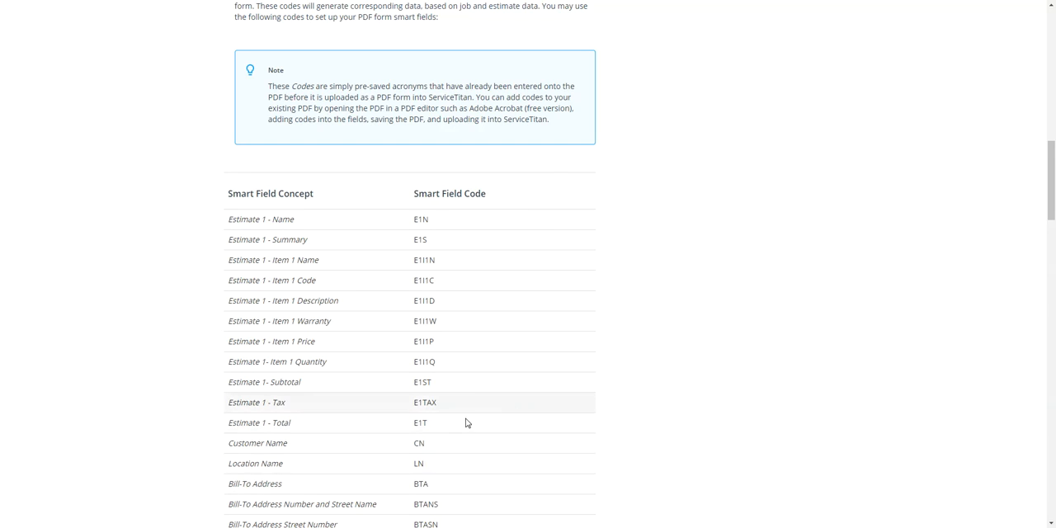
scroll(718, 274, "down", 1)
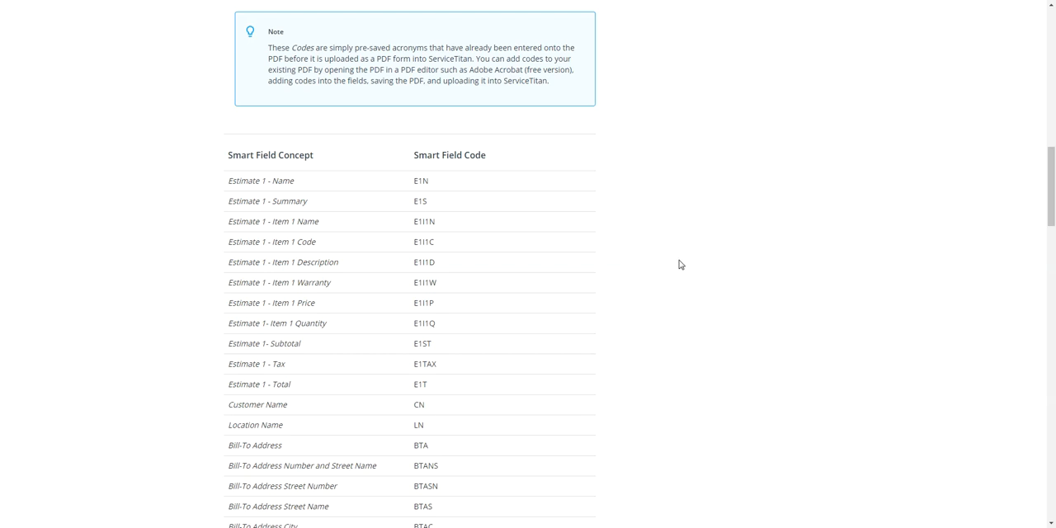
scroll(660, 316, "down", 5)
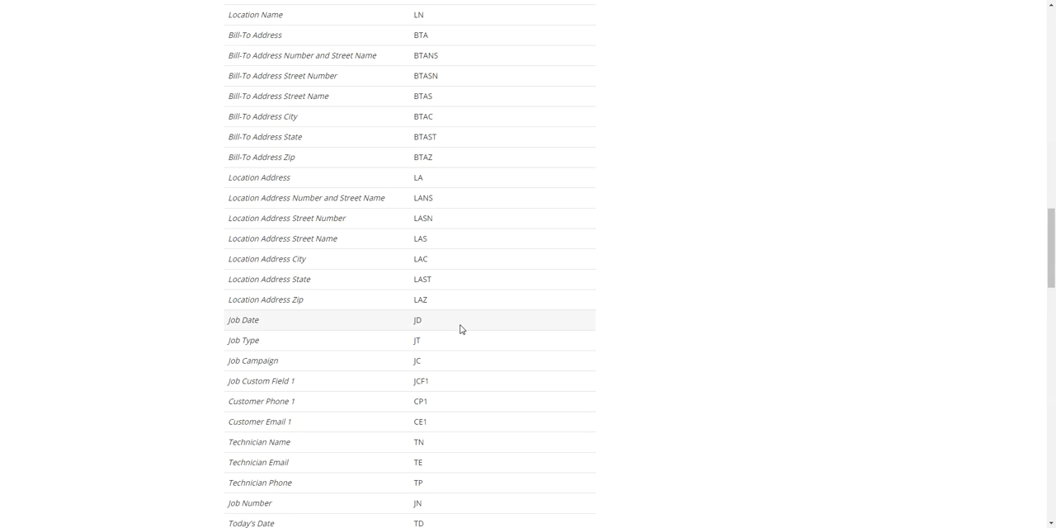
scroll(460, 330, "down", 7)
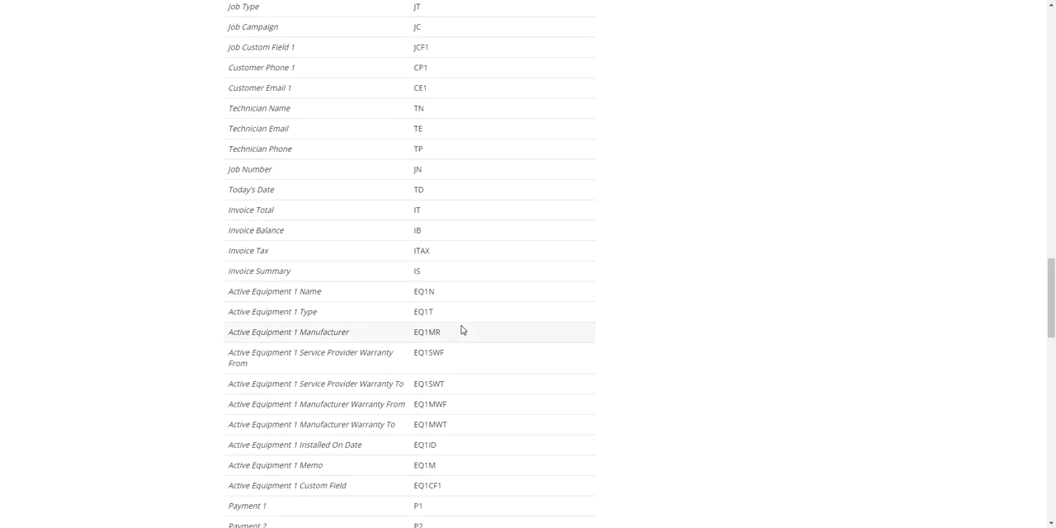
scroll(462, 330, "down", 1)
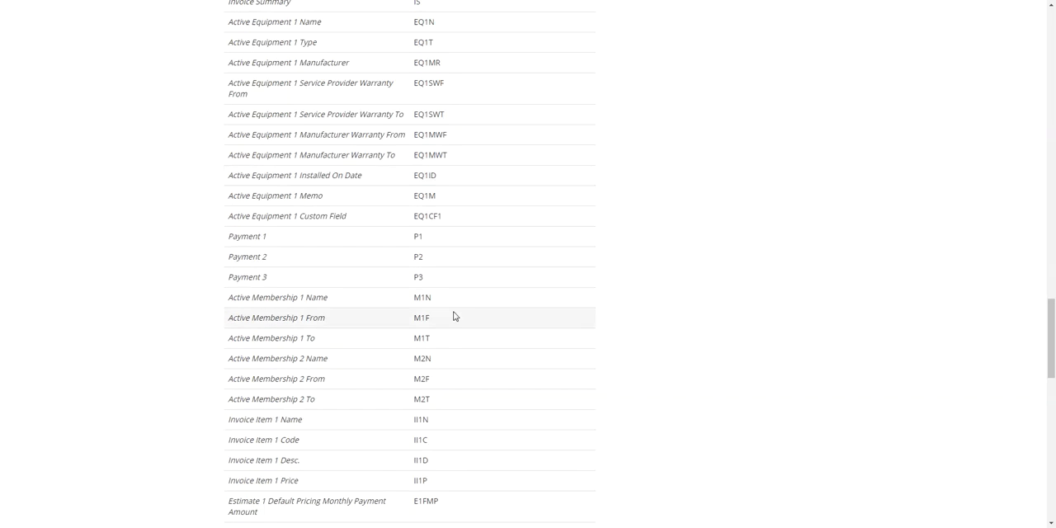
scroll(476, 328, "down", 3)
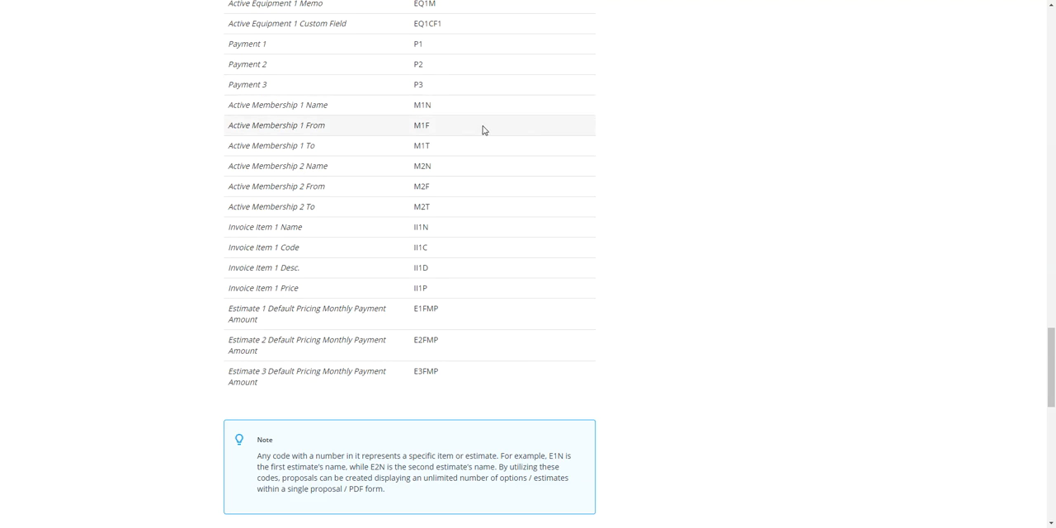
scroll(462, 131, "up", 3)
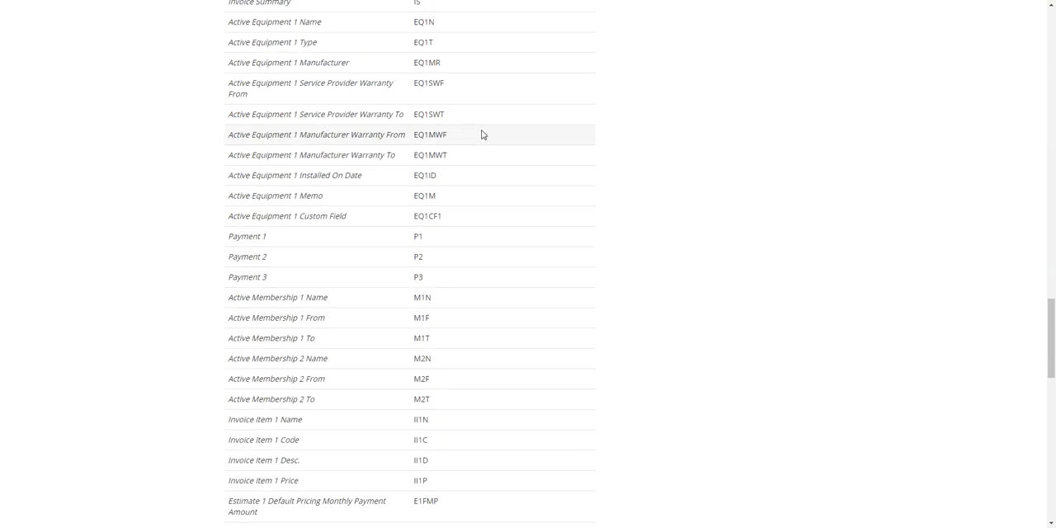
scroll(482, 135, "up", 1)
scroll(195, 370, "up", 3)
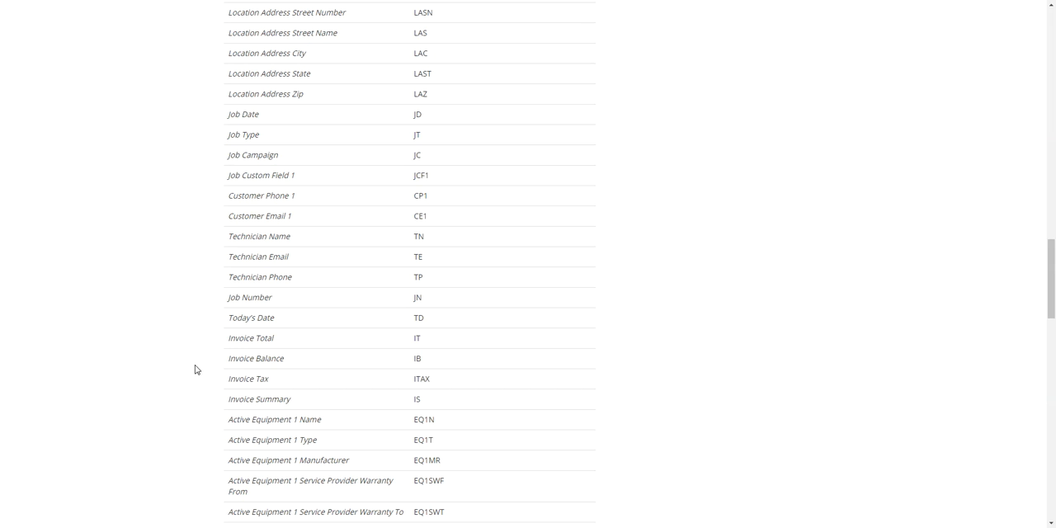
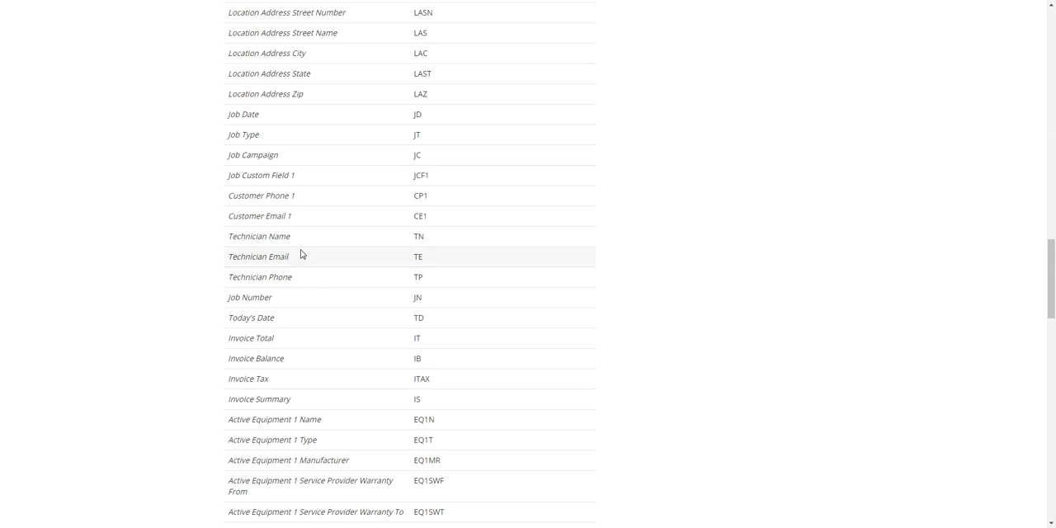
Look up the customer name and date codes, switch to PDFescape, and insert CN in the upper header field and TD in the lower one
scroll(299, 256, "up", 5)
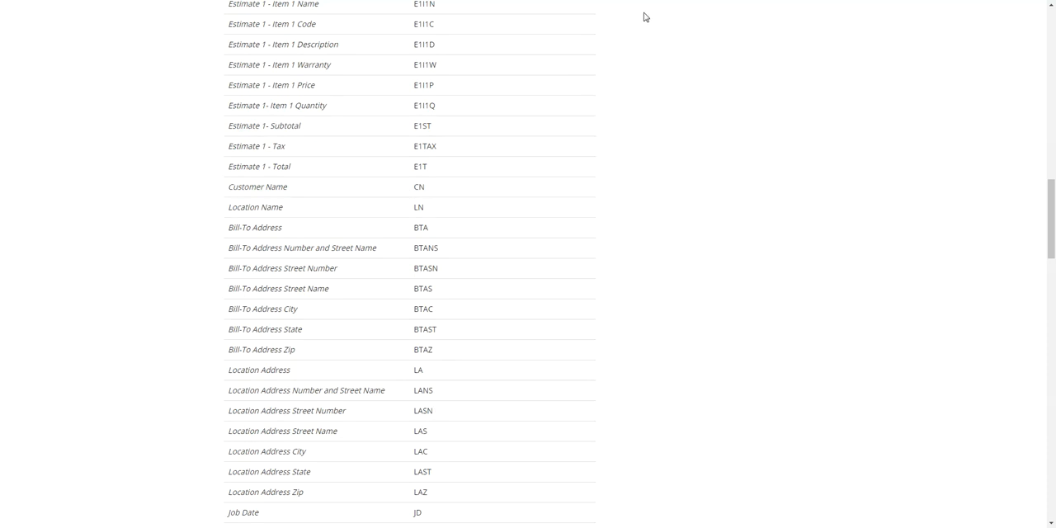
left_click(717, 2)
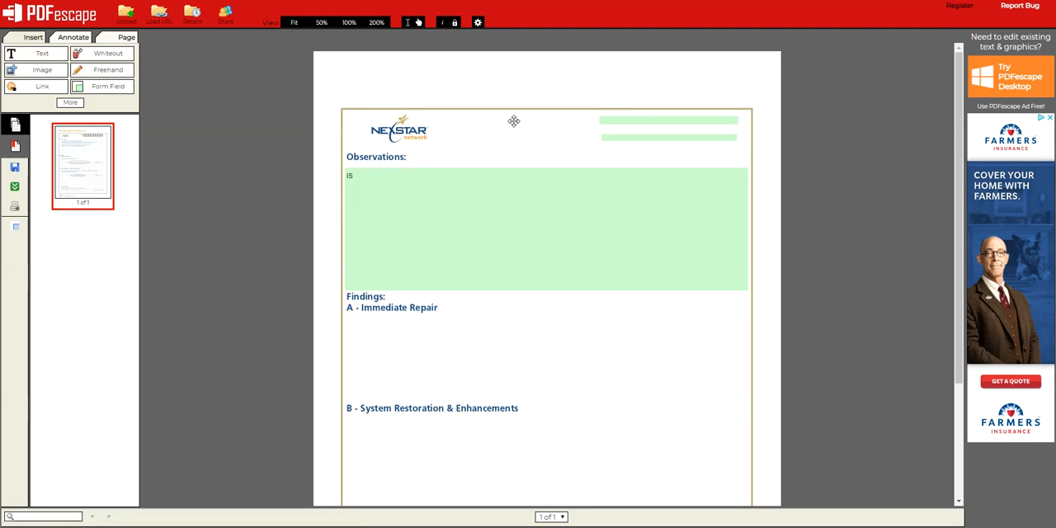
left_click(30, 56)
left_click(606, 132)
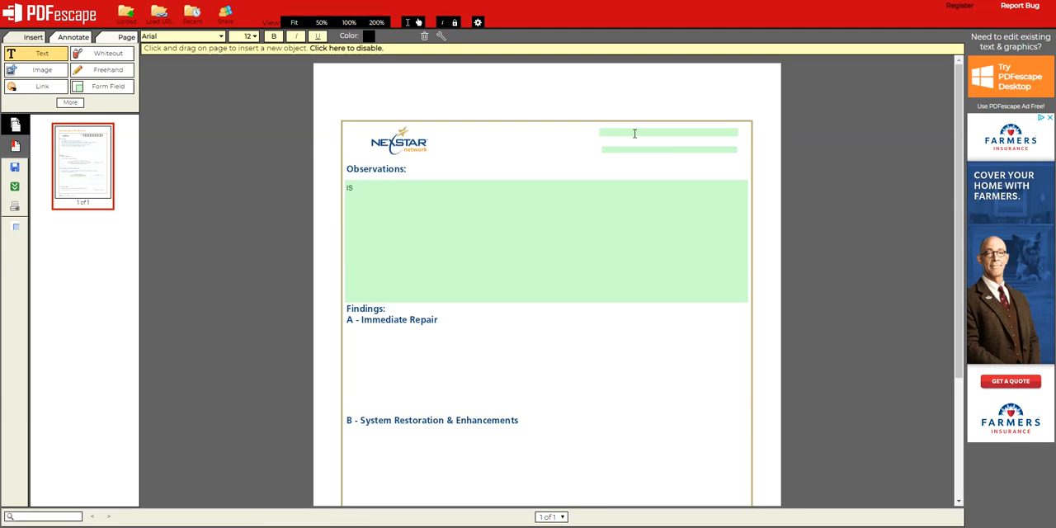
type("CN")
left_click(611, 149)
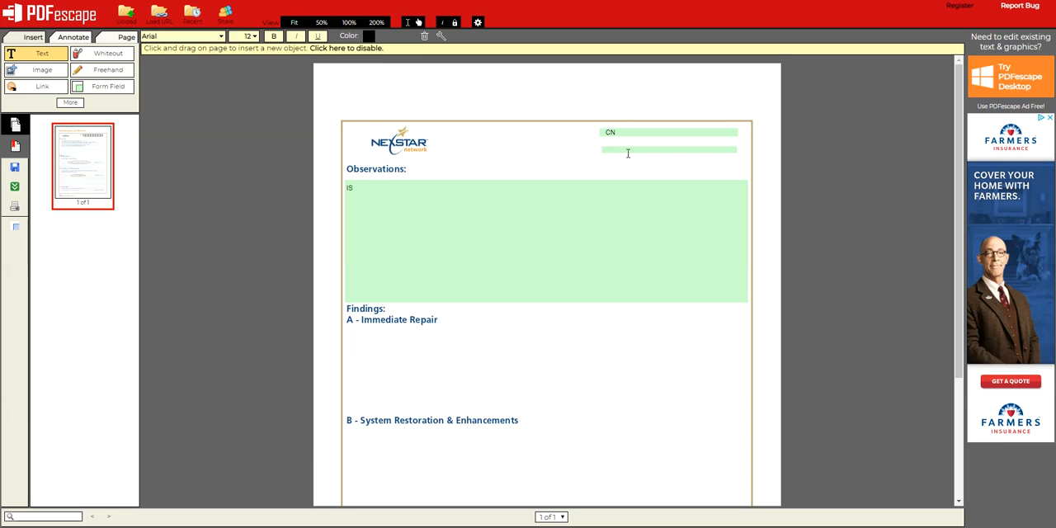
type("D")
left_click(587, 160)
left_click(587, 158)
Adjust the edges of the CN and TD header form fields so the two boxes line up
left_click(108, 86)
left_click(462, 269)
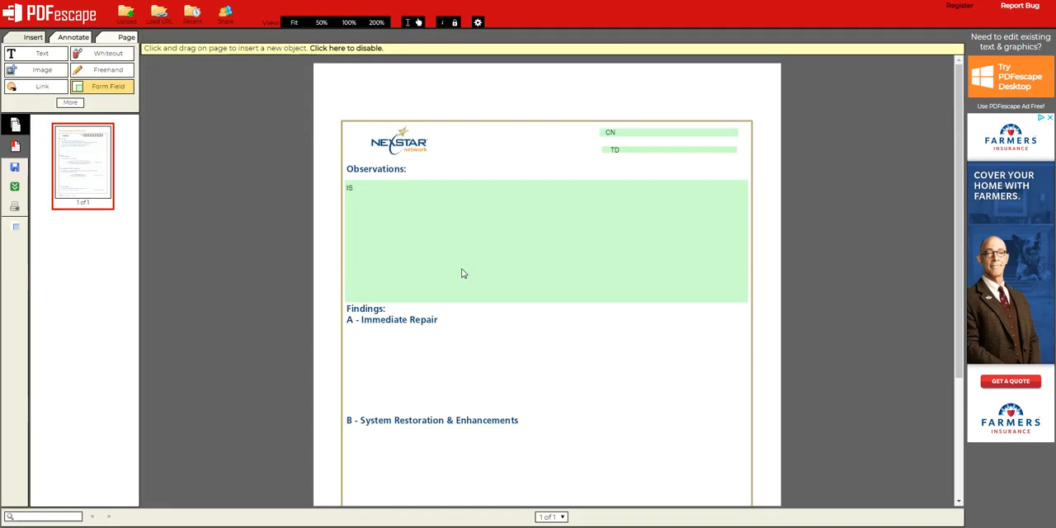
right_click(652, 154)
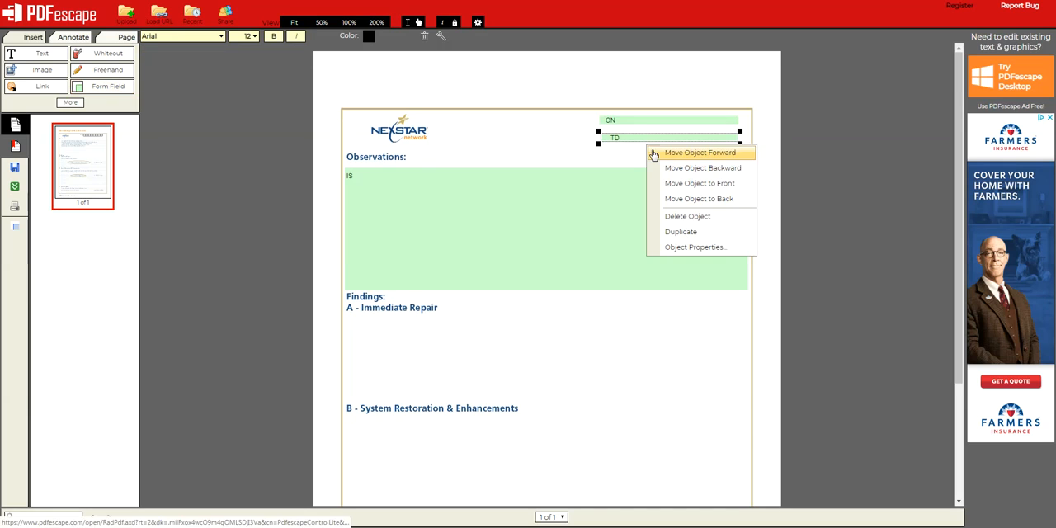
left_click_drag(597, 143, 599, 146)
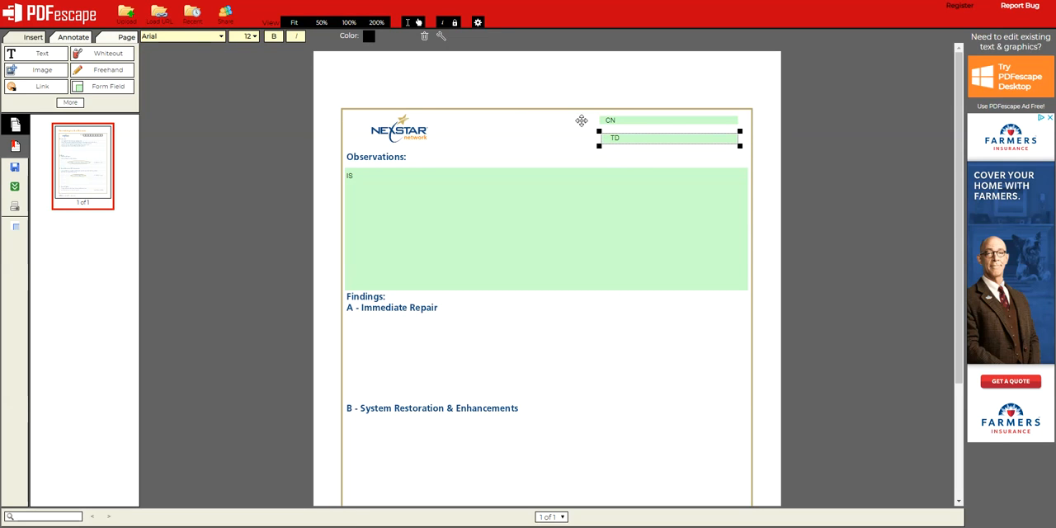
left_click(663, 120)
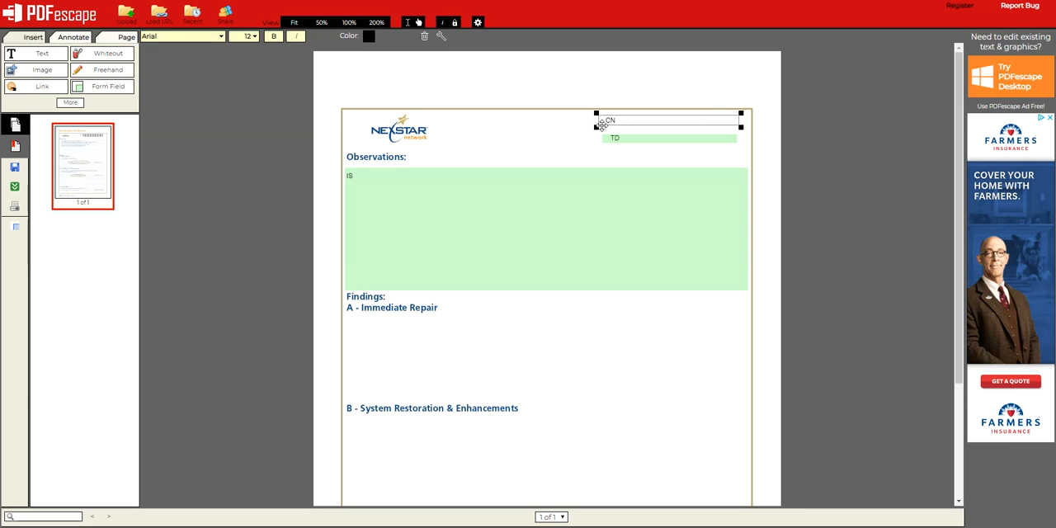
left_click_drag(594, 127, 595, 129)
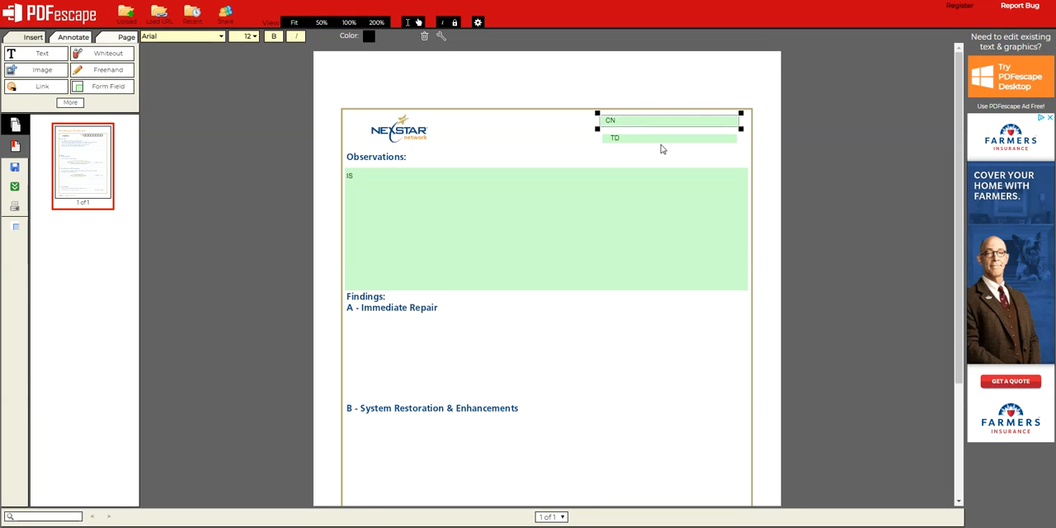
left_click(610, 140)
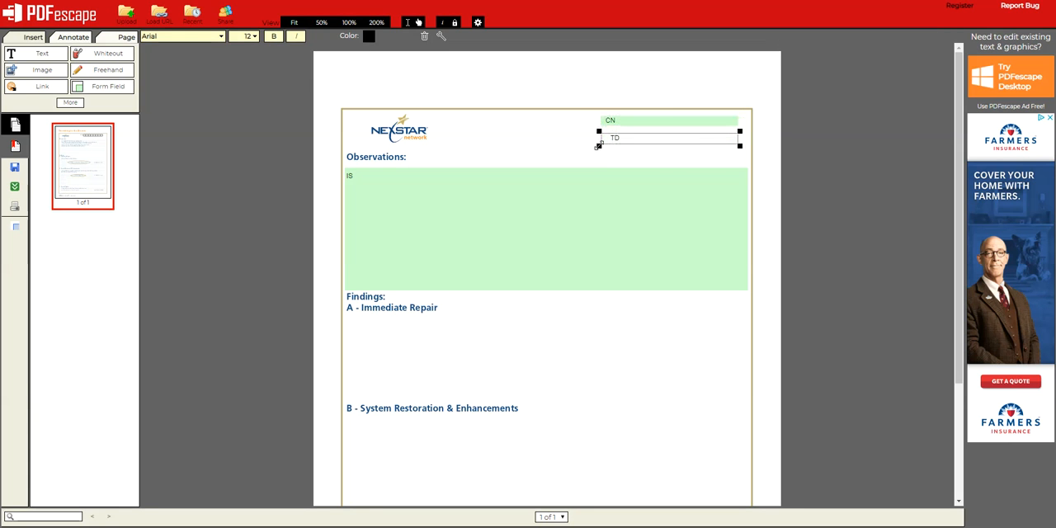
left_click_drag(598, 146, 597, 146)
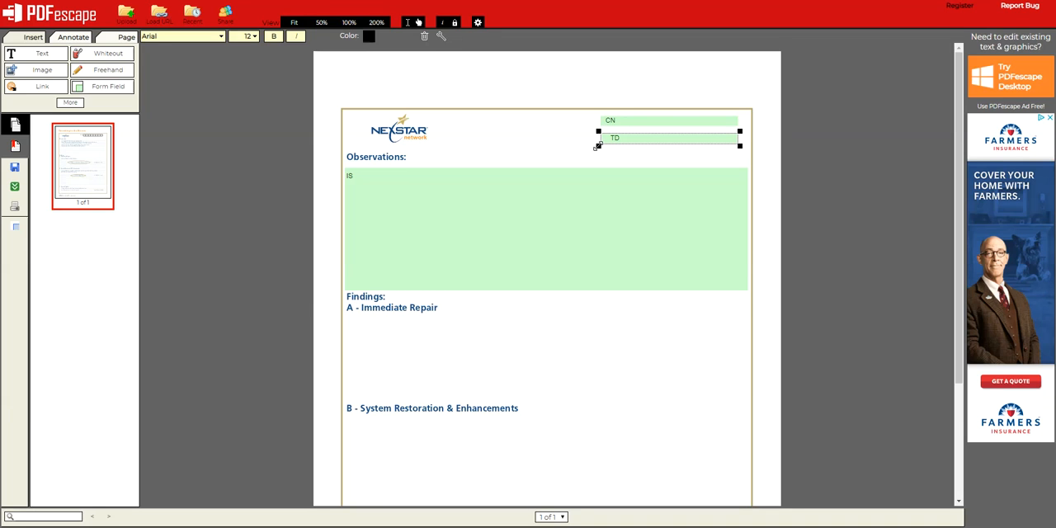
left_click(276, 114)
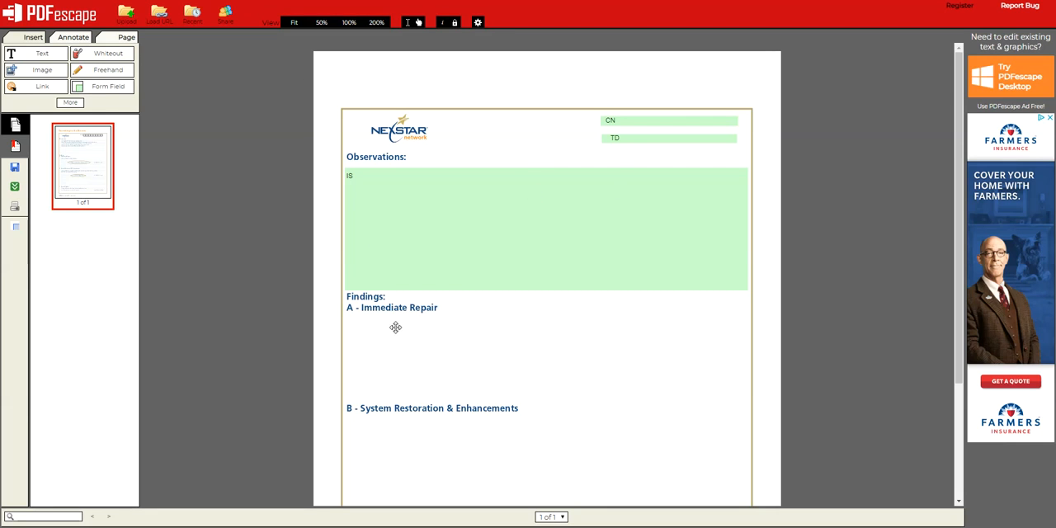
Add a text form field spanning the frame's width between the A - Immediate Repair and B - System Restoration & Enhancements headings
left_click(104, 86)
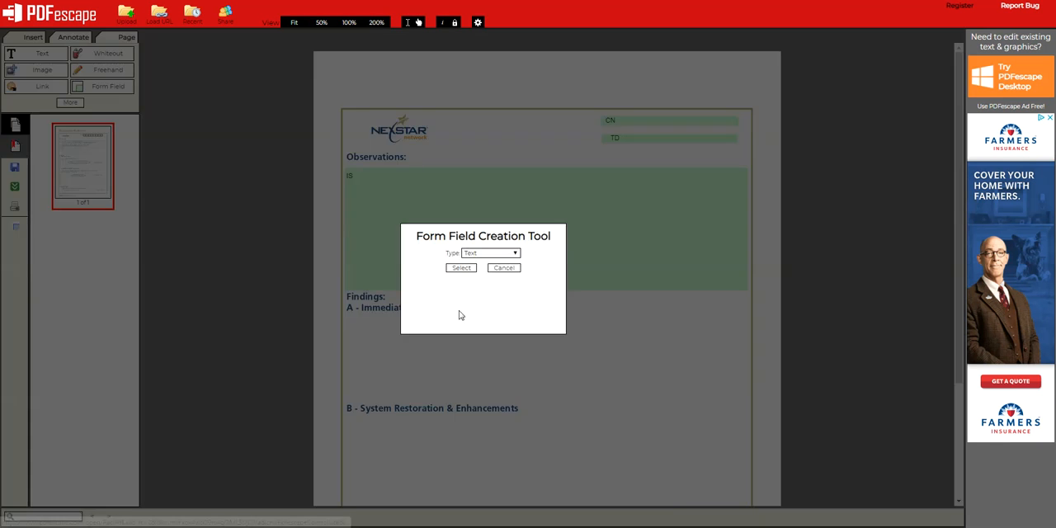
left_click(460, 333)
left_click(347, 332)
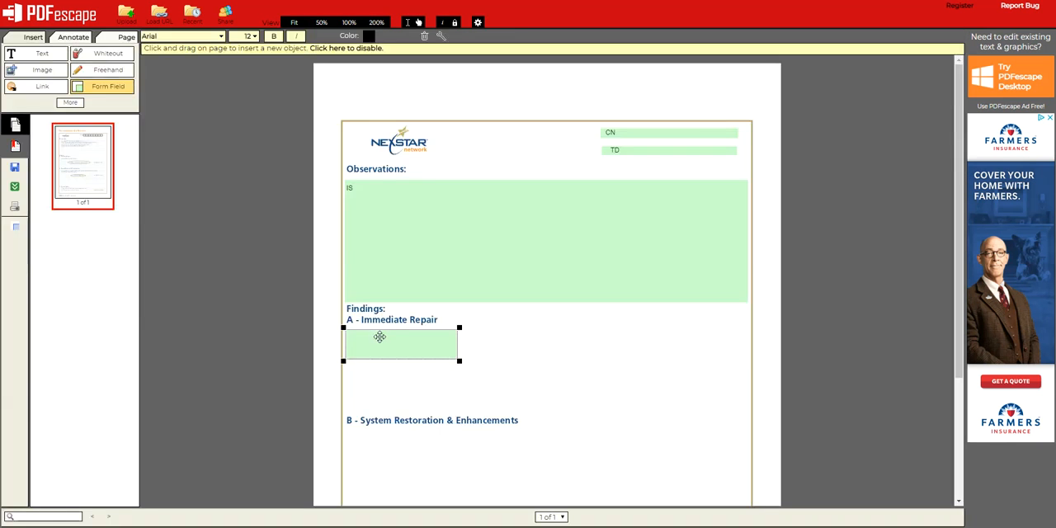
left_click_drag(458, 361, 746, 416)
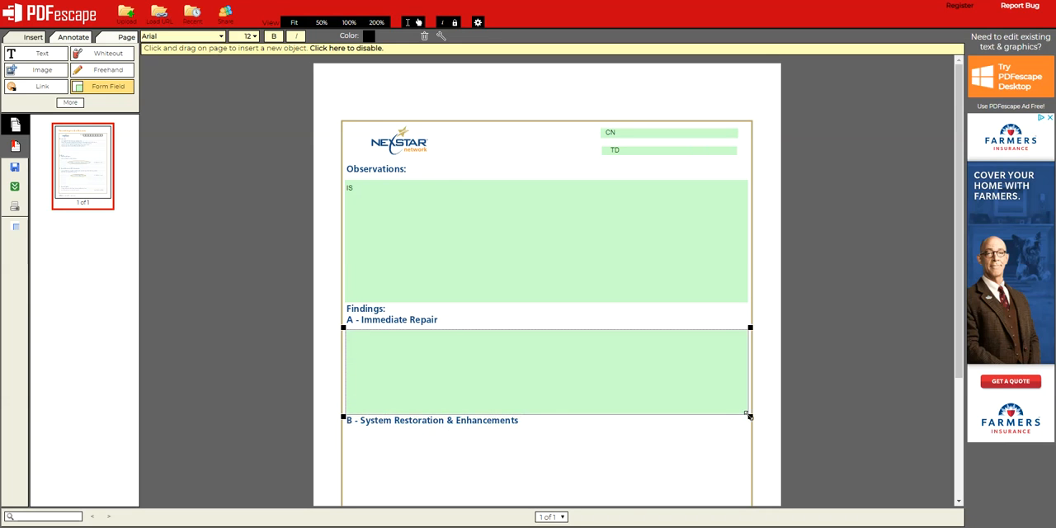
Add a text form field filling the blank area between the B - System Restoration & Enhancements and C - System Update headings
scroll(624, 395, "down", 2)
left_click(347, 273)
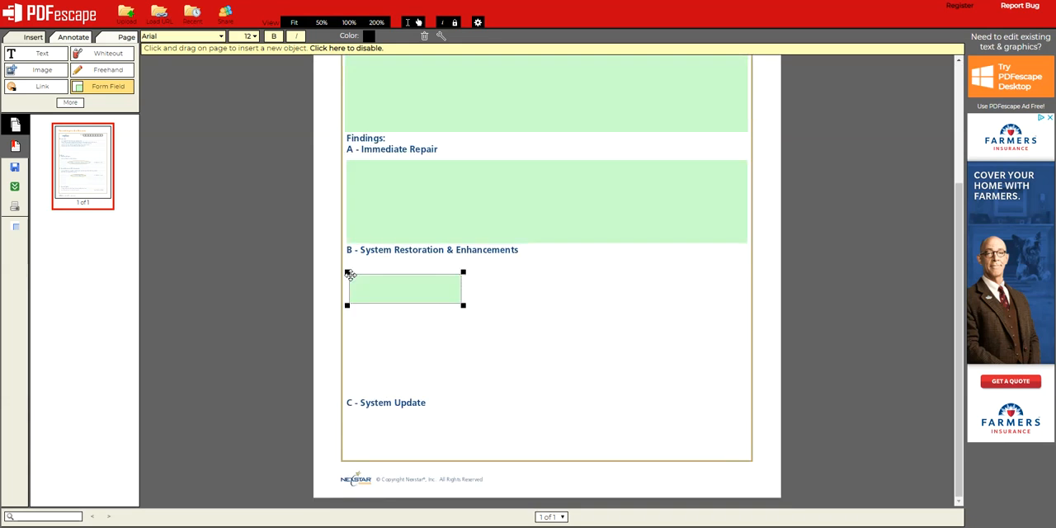
left_click_drag(346, 271, 345, 258)
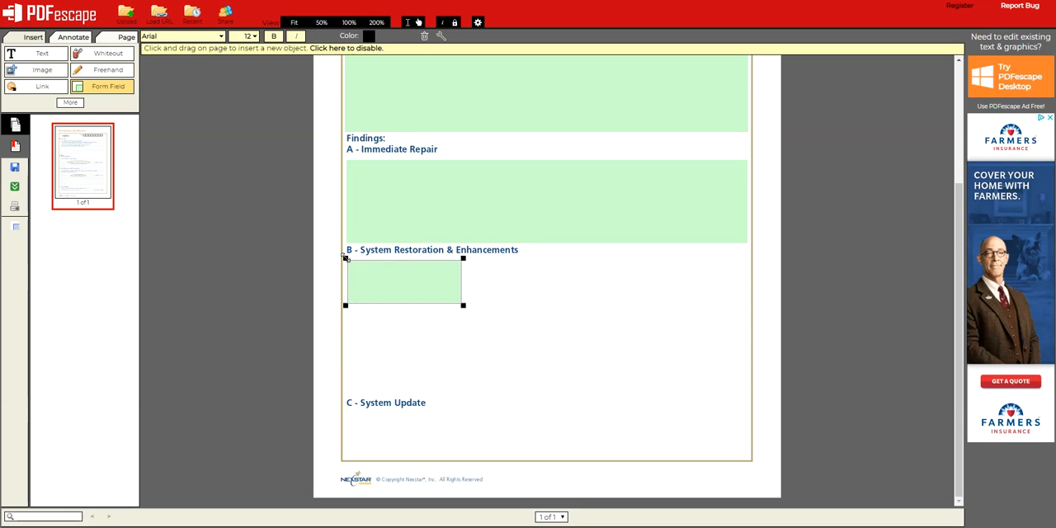
left_click_drag(463, 305, 747, 395)
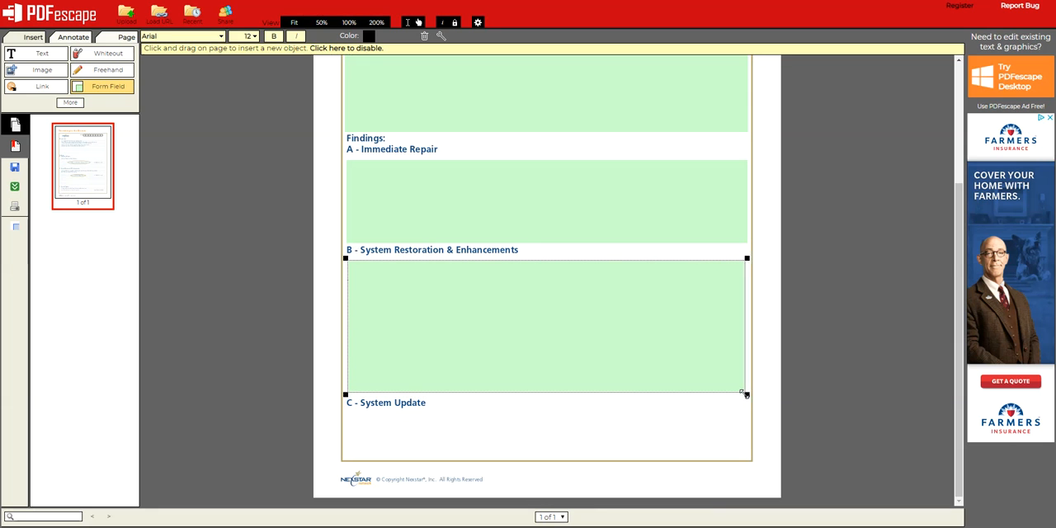
Add a text form field spanning the frame's width below the C - System Update heading
left_click(347, 411)
left_click_drag(344, 410, 345, 408)
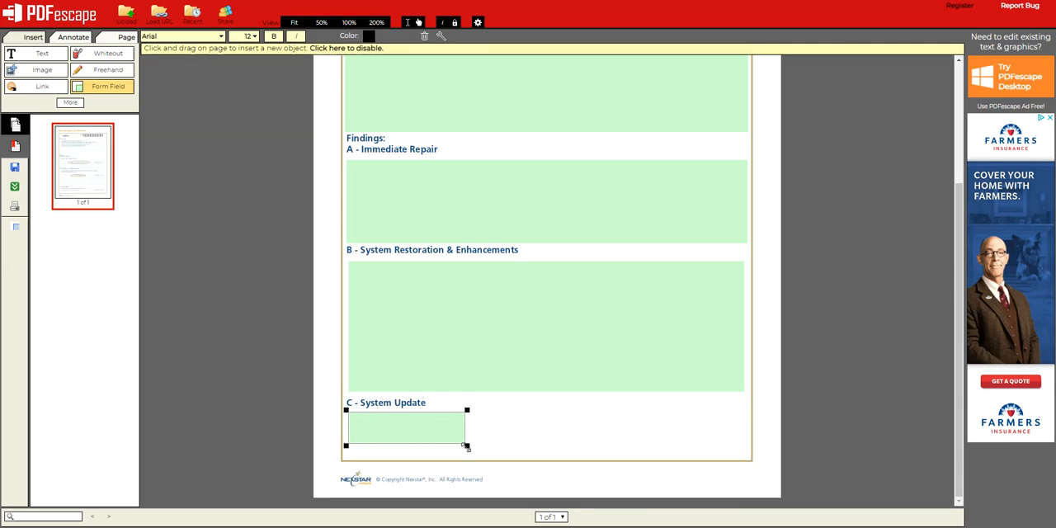
left_click_drag(466, 447, 745, 453)
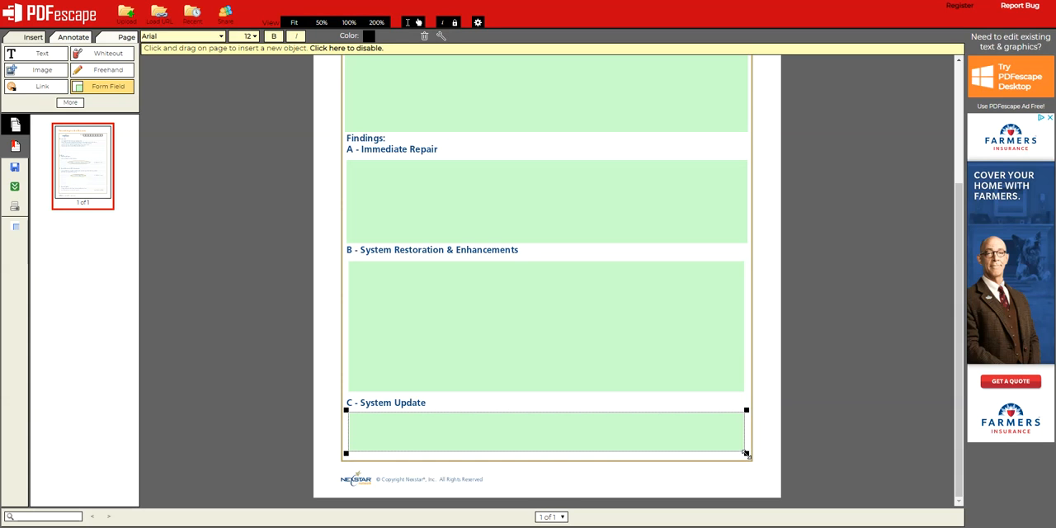
left_click(280, 314)
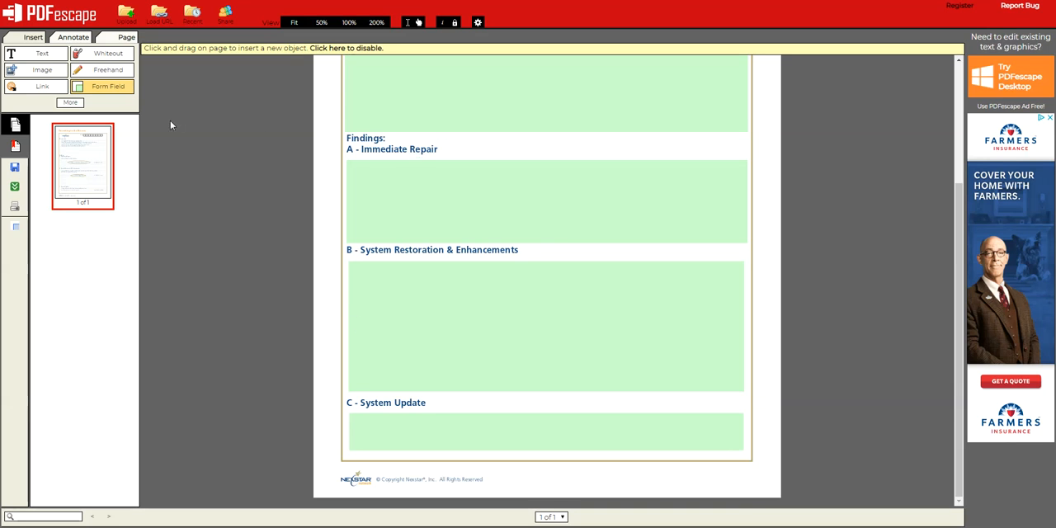
Add a small text form field inside the lower-right corner of the A - Immediate Repair field
scroll(391, 176, "up", 2)
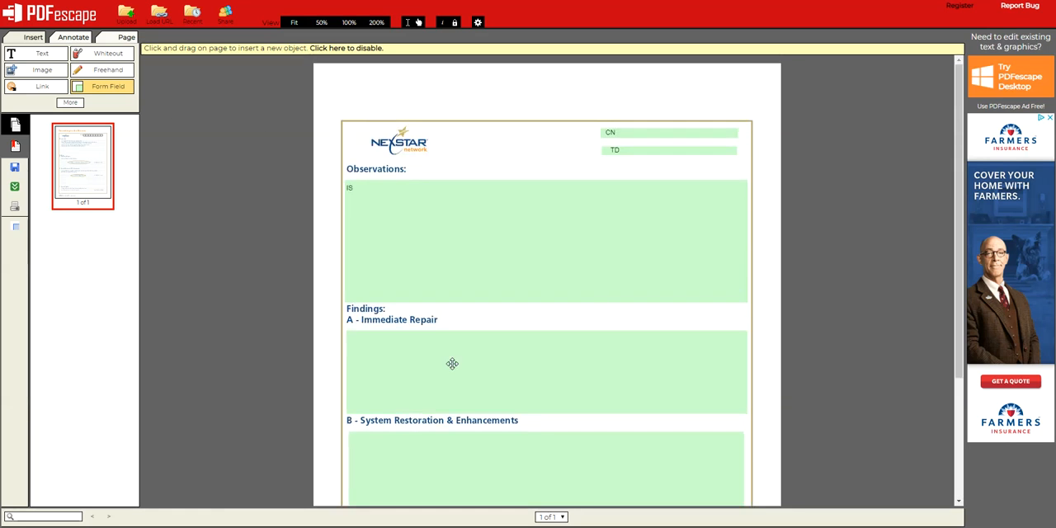
scroll(396, 347, "down", 2)
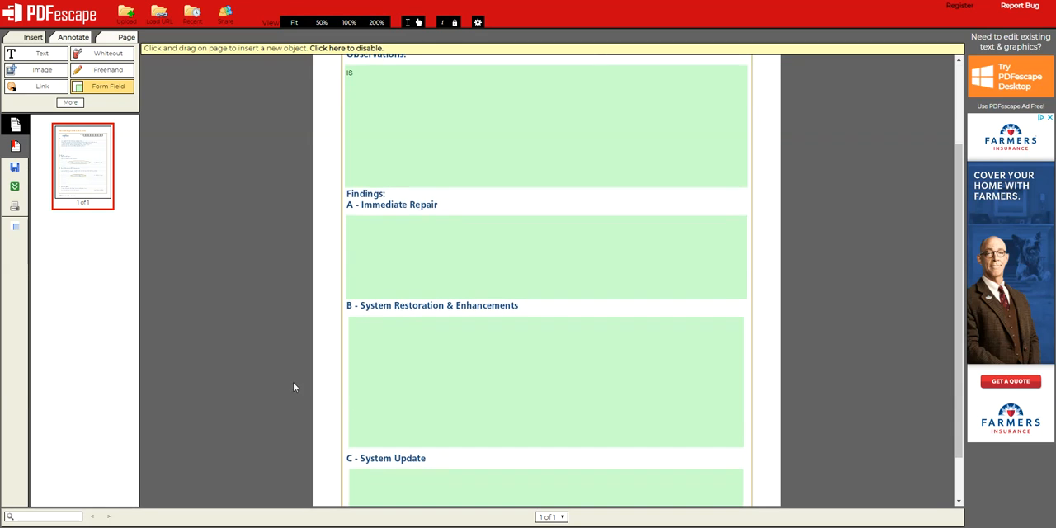
left_click(107, 86)
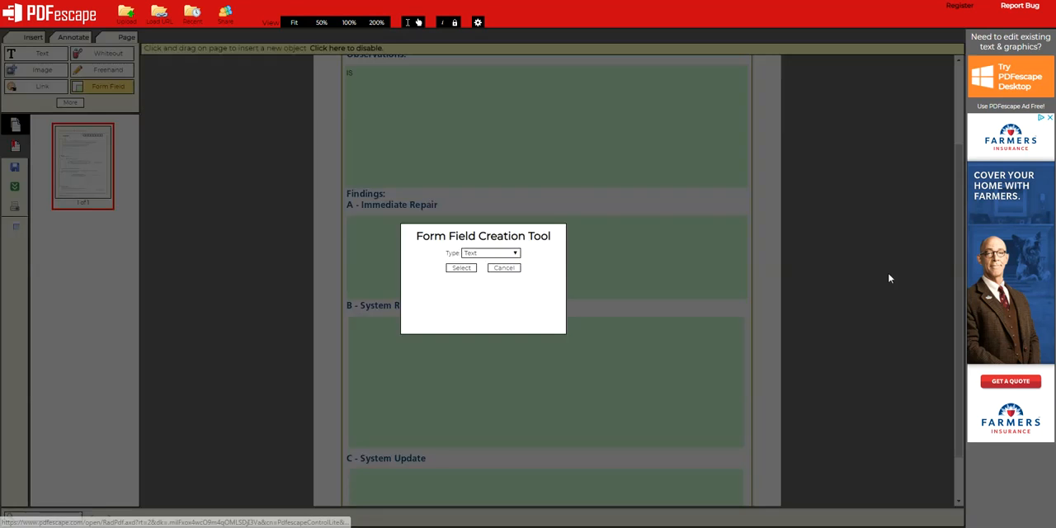
left_click(466, 271)
left_click_drag(694, 280, 810, 311)
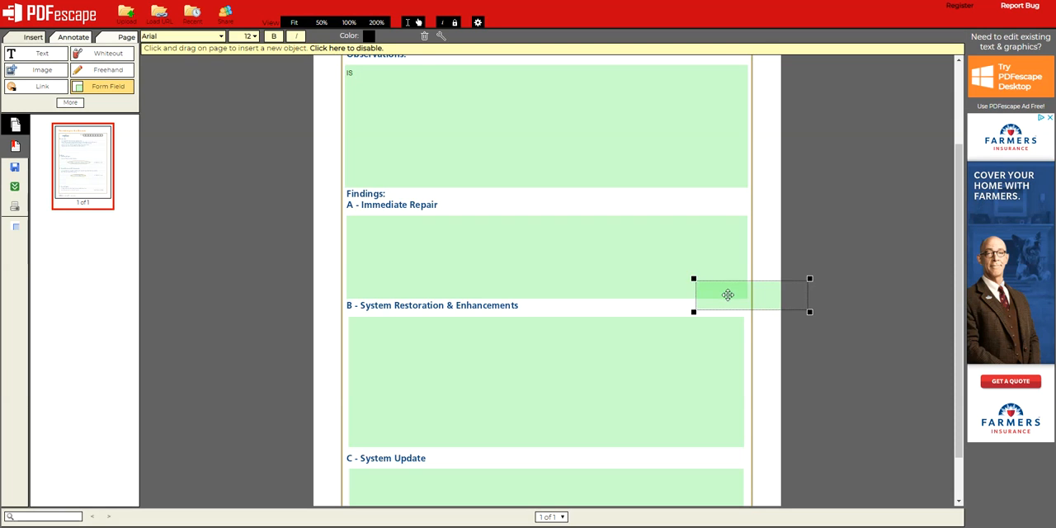
left_click_drag(732, 288, 707, 297)
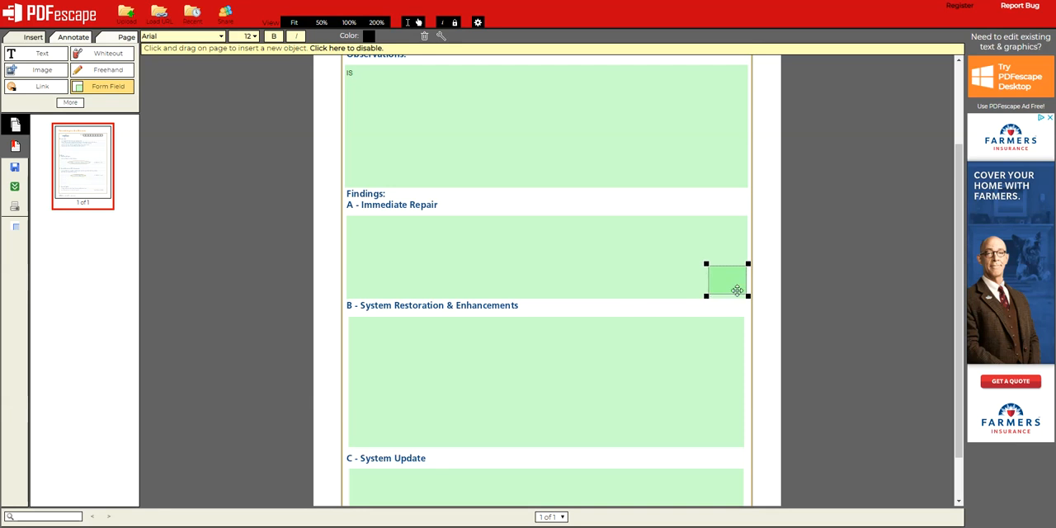
left_click_drag(749, 265, 745, 281)
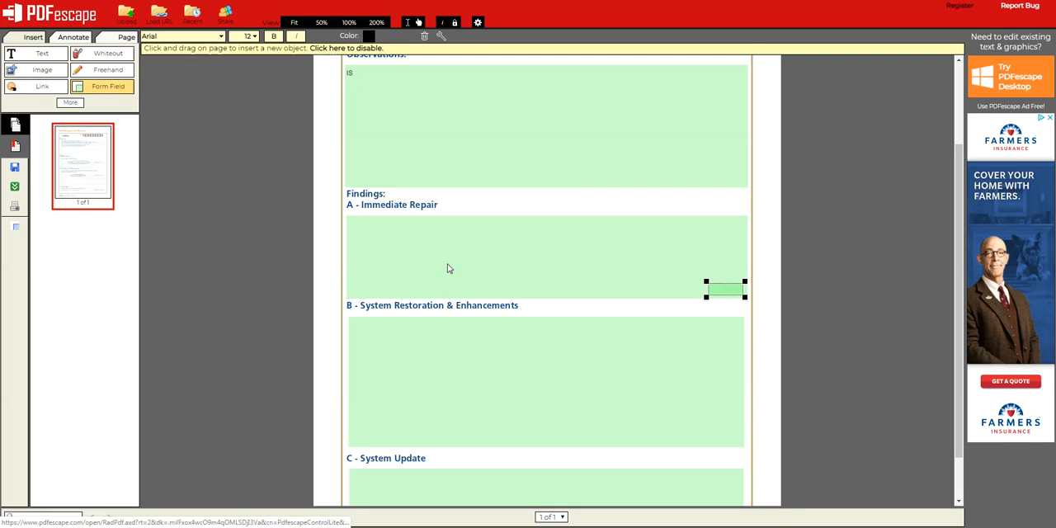
Add a second small text form field at the lower middle of the A - Immediate Repair field, removing the extra copy
left_click(498, 286)
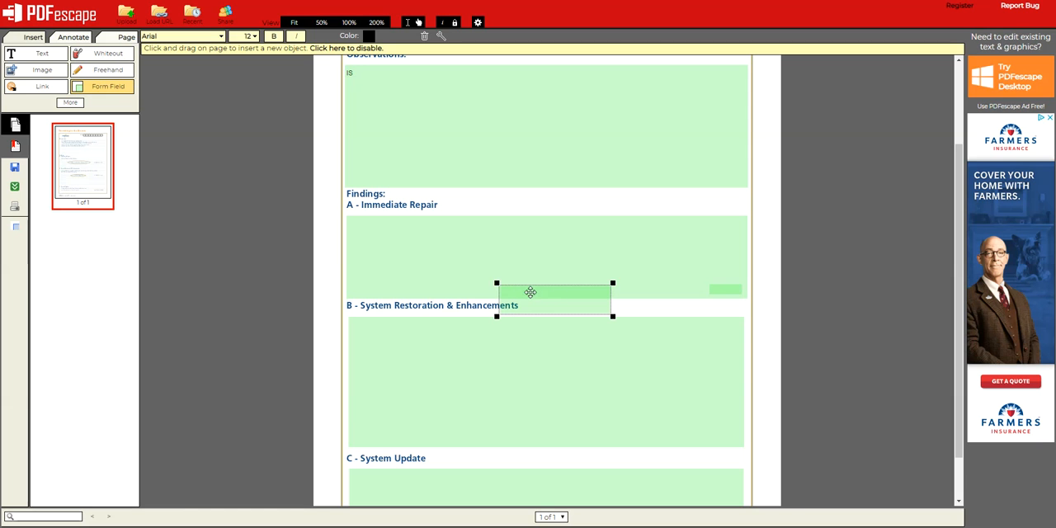
left_click_drag(531, 288, 629, 272)
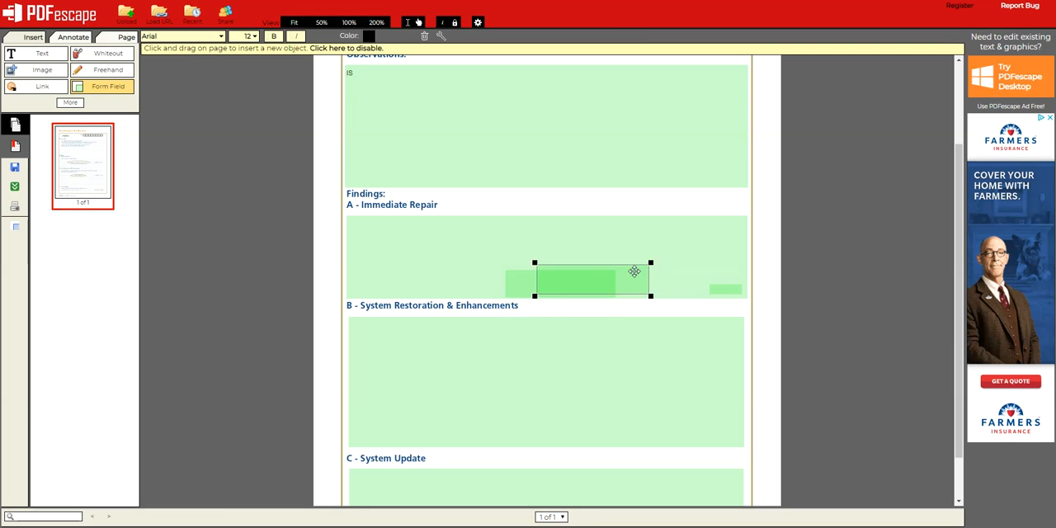
right_click(633, 271)
left_click(656, 270)
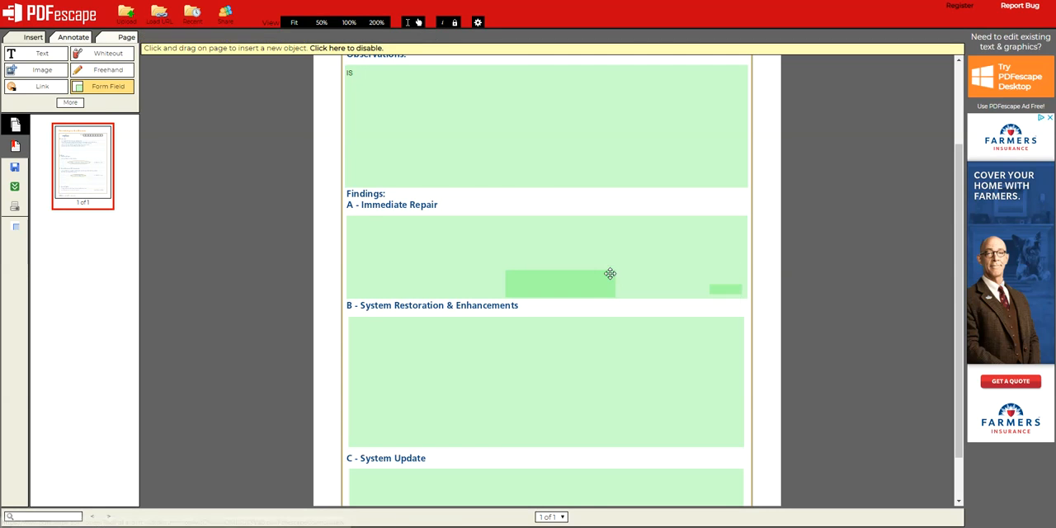
left_click(598, 286)
left_click_drag(618, 270, 560, 299)
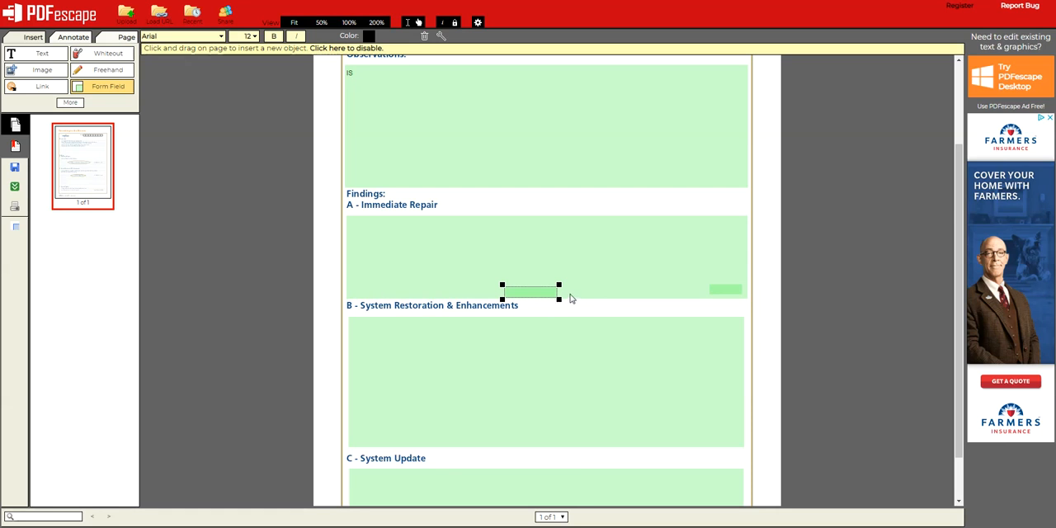
Move the small corner field down slightly to align it with the small middle field in section A
left_click(726, 290)
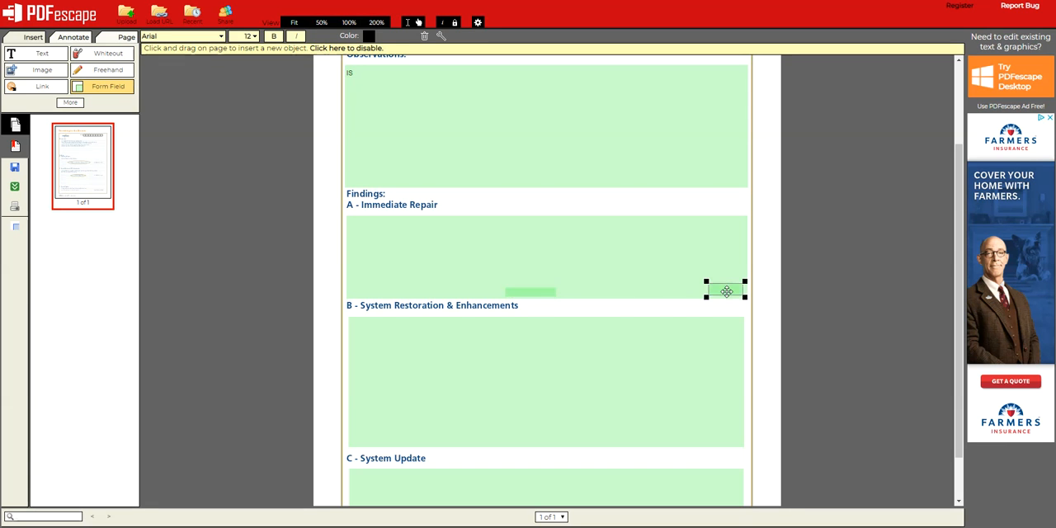
left_click_drag(727, 295, 727, 294)
left_click(531, 295)
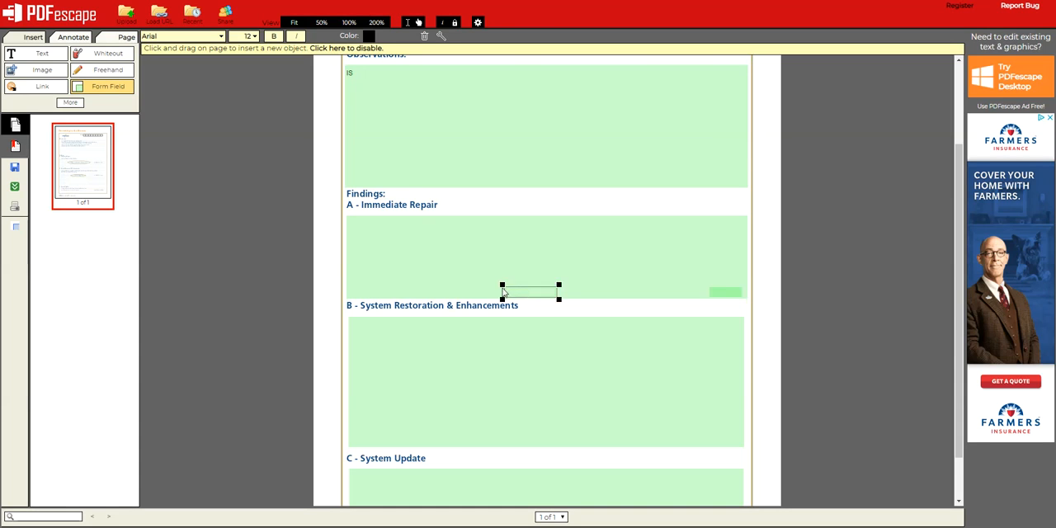
Add the text code E1T in the small middle field of the A - Immediate Repair section
left_click(45, 57)
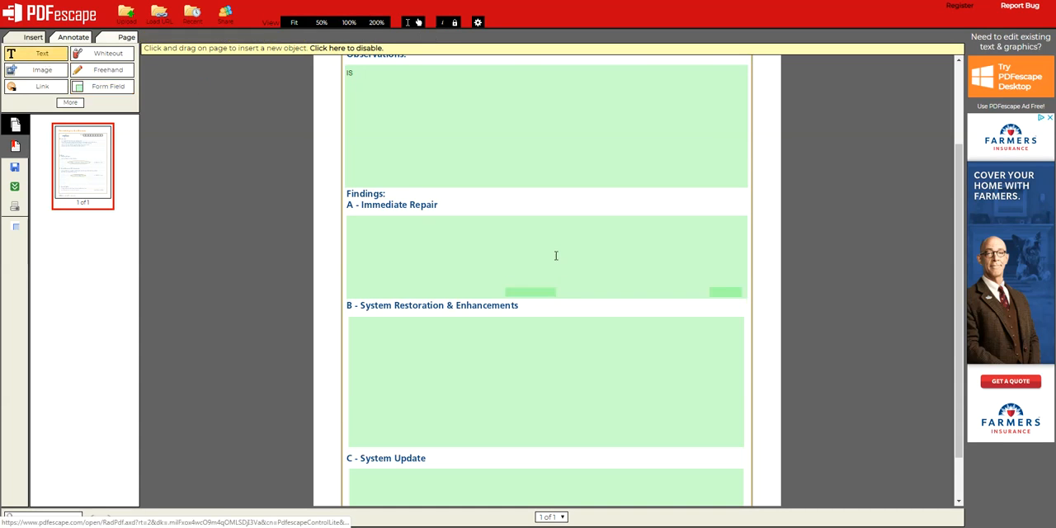
left_click(508, 293)
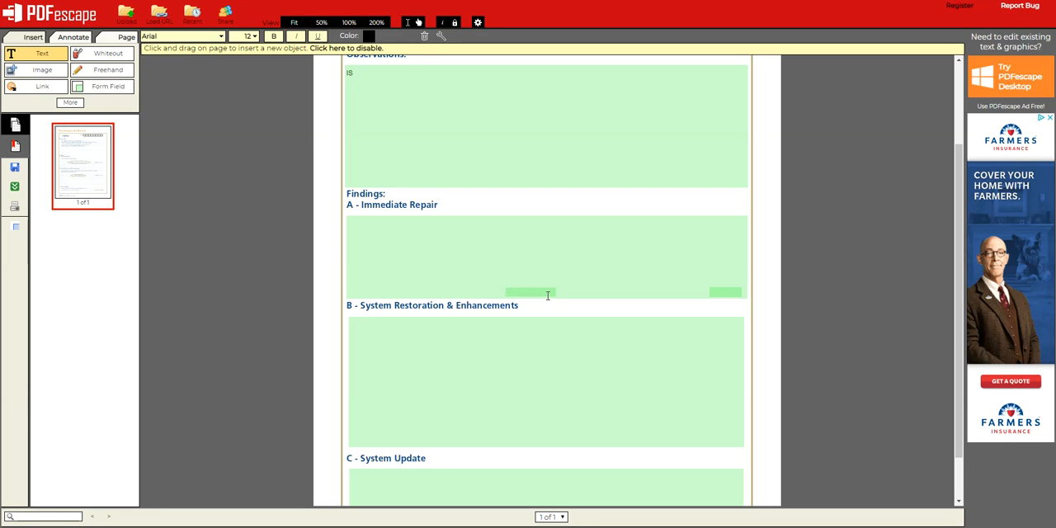
type("E1T")
left_click(713, 291)
Consult the ServiceTitan smart field code list and add the text code E1S at the upper-left of the large A - Immediate Repair field
key("ctrl+Tab")
scroll(455, 251, "up", 3)
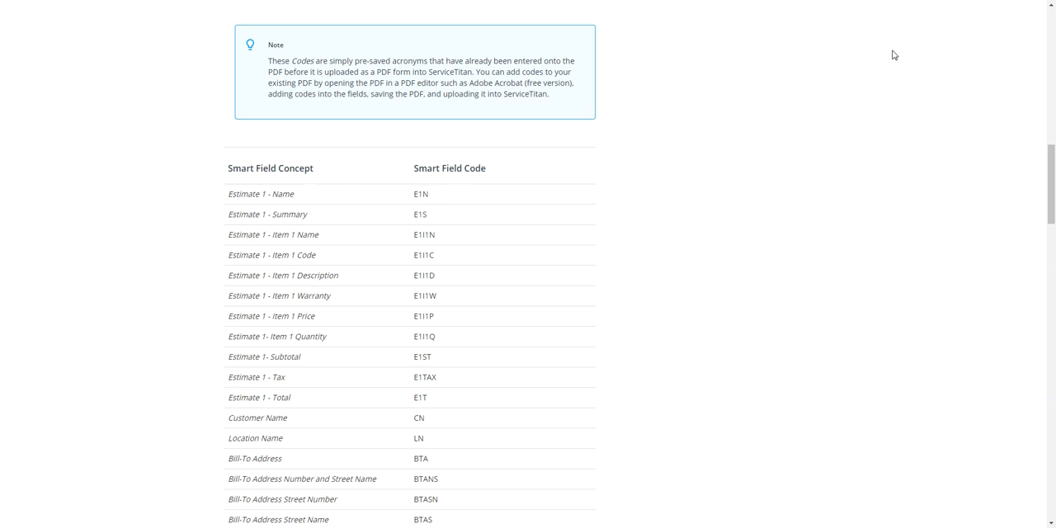
key("ctrl+Tab")
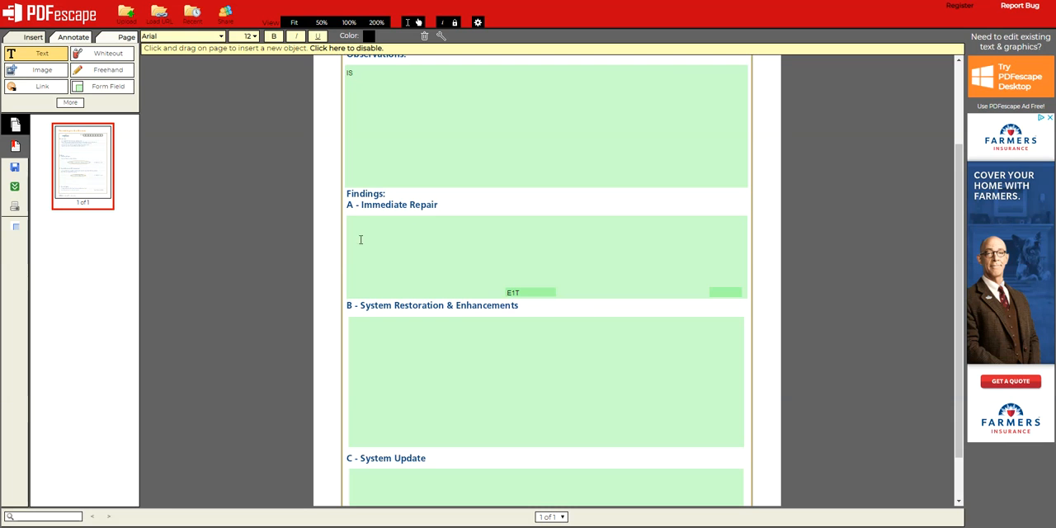
left_click(346, 220)
type("E1S")
scroll(419, 123, "up", 2)
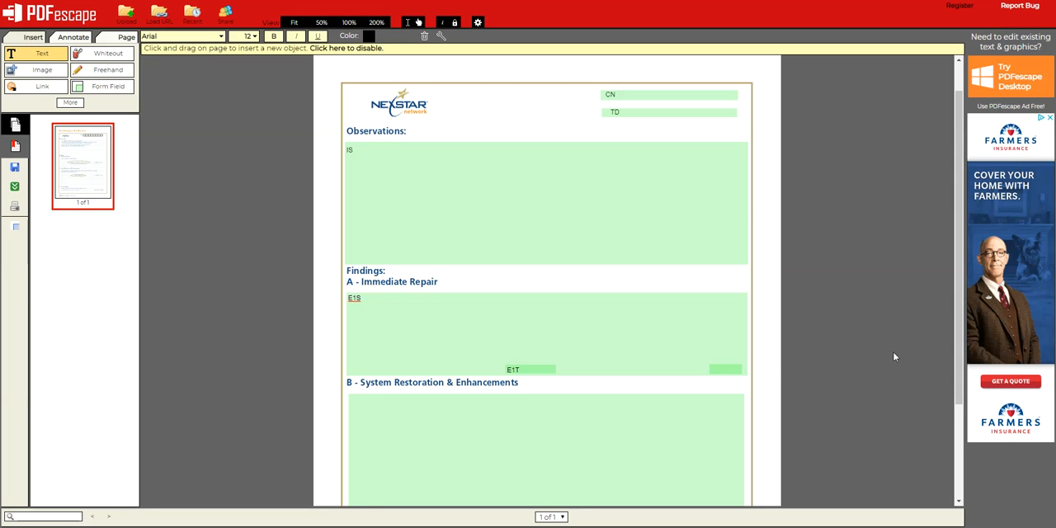
Add the text code E2S at the upper-left of the B - System Restoration & Enhancements field
scroll(949, 381, "down", 2)
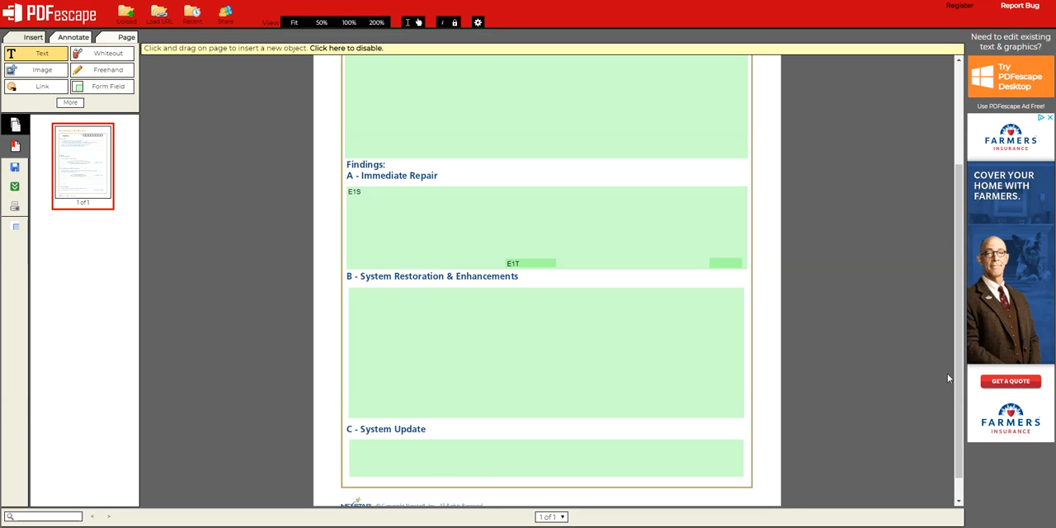
scroll(955, 381, "down", 1)
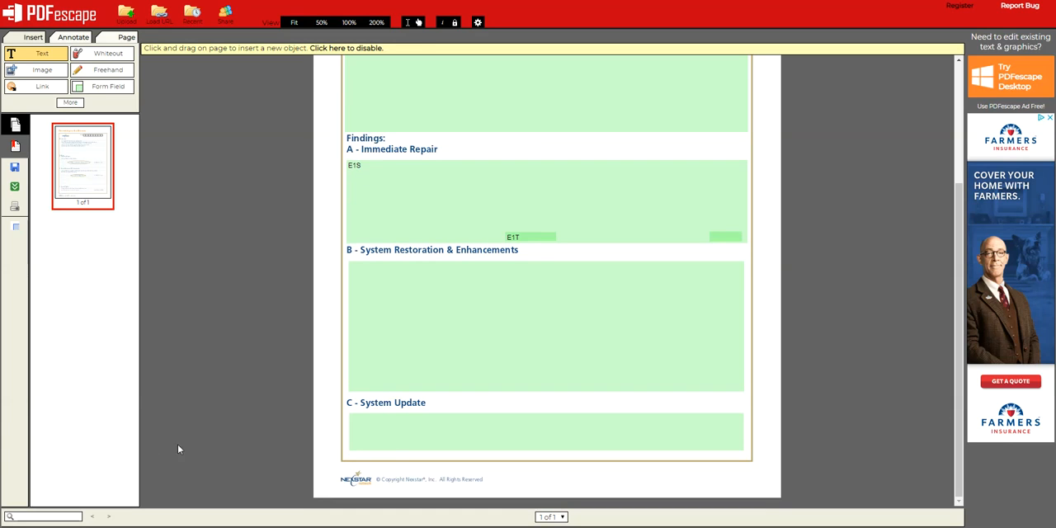
left_click(38, 55)
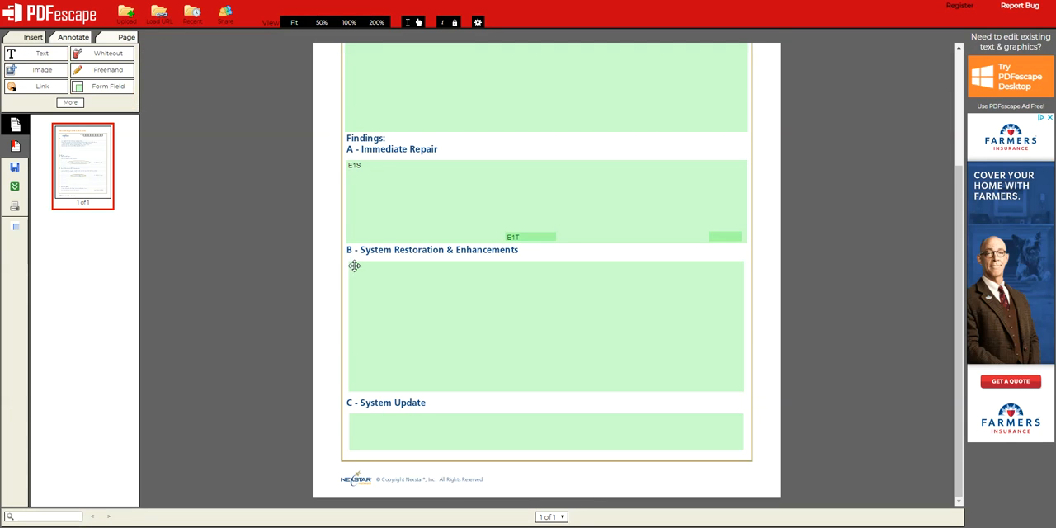
left_click(41, 55)
left_click(360, 281)
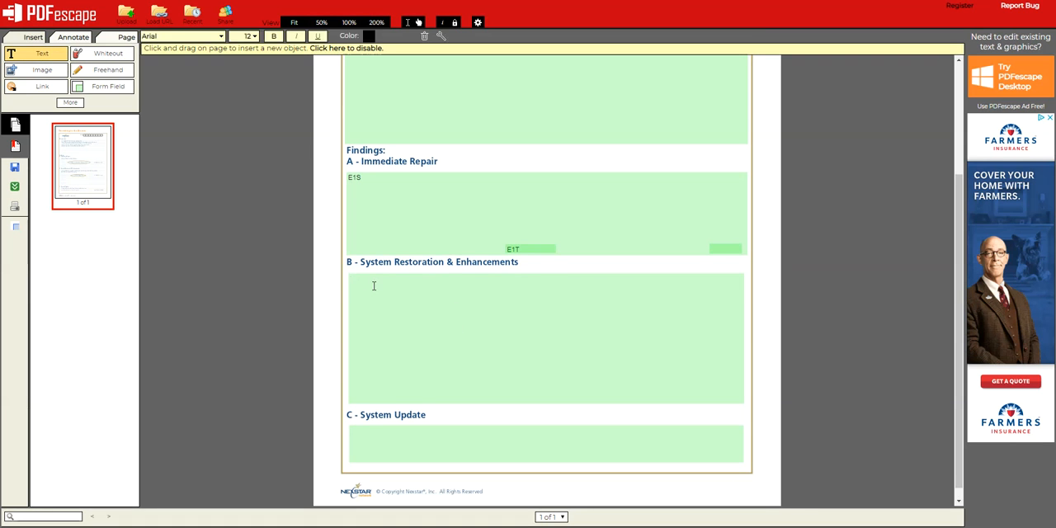
type("E2s")
Add the text code E3S at the upper-left of the C - System Update field
left_click(352, 431)
scroll(584, 273, "up", 4)
scroll(585, 272, "down", 3)
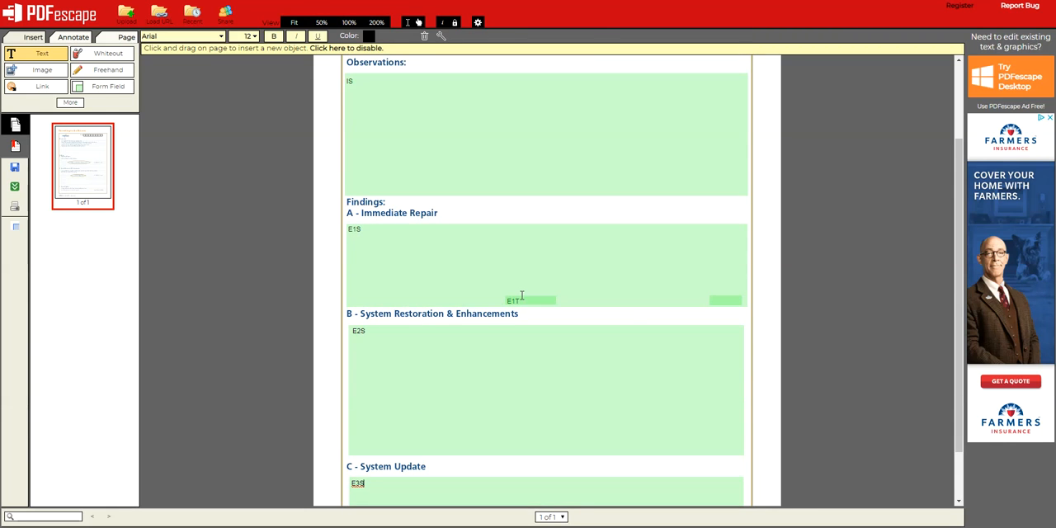
scroll(634, 312, "down", 2)
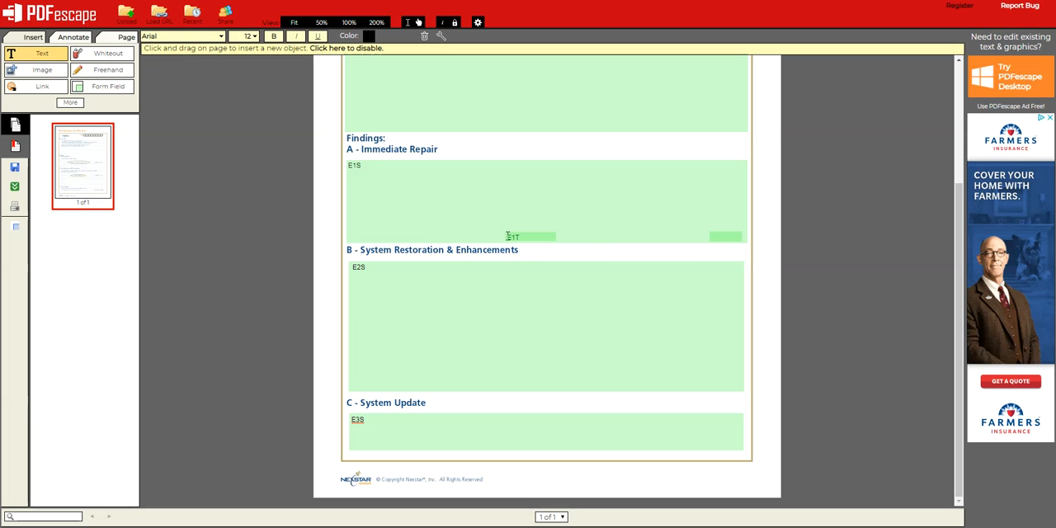